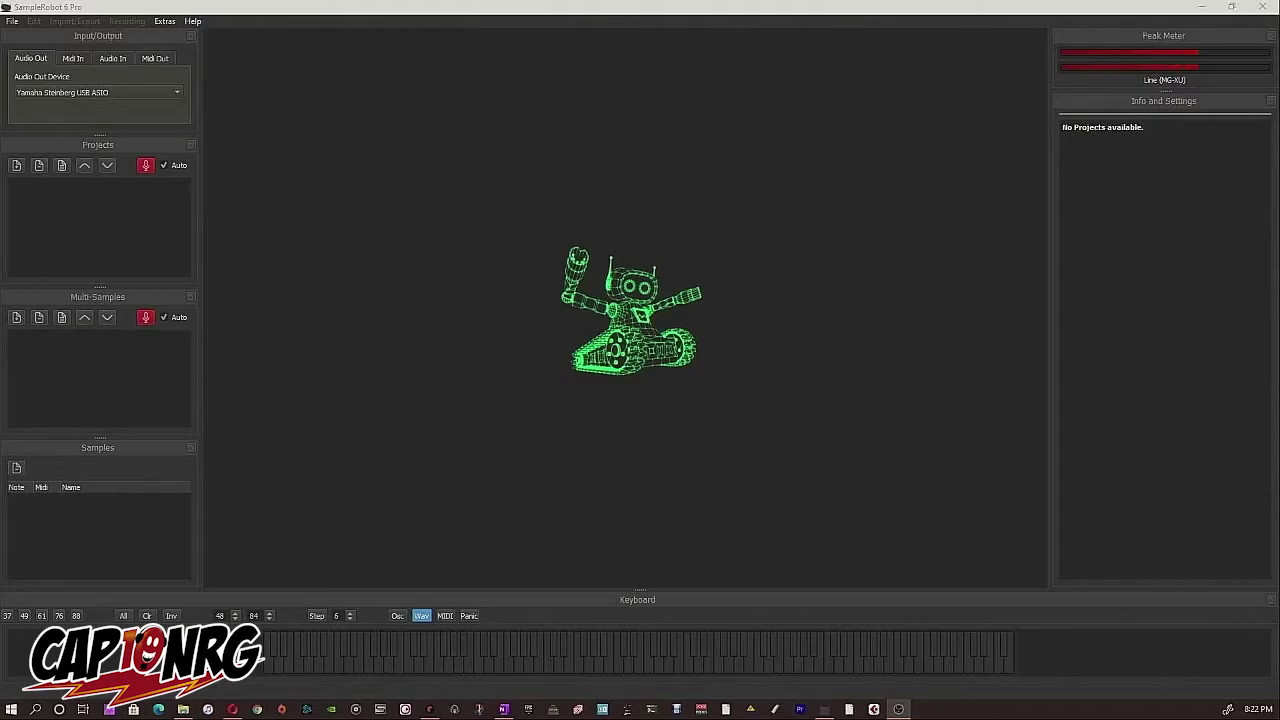
Step: Start a new project in the Project Wizard with Automatic Recording (MIDI Instruments) and name it CS1x
{"action": "left_click", "coordinate": [14, 22]}
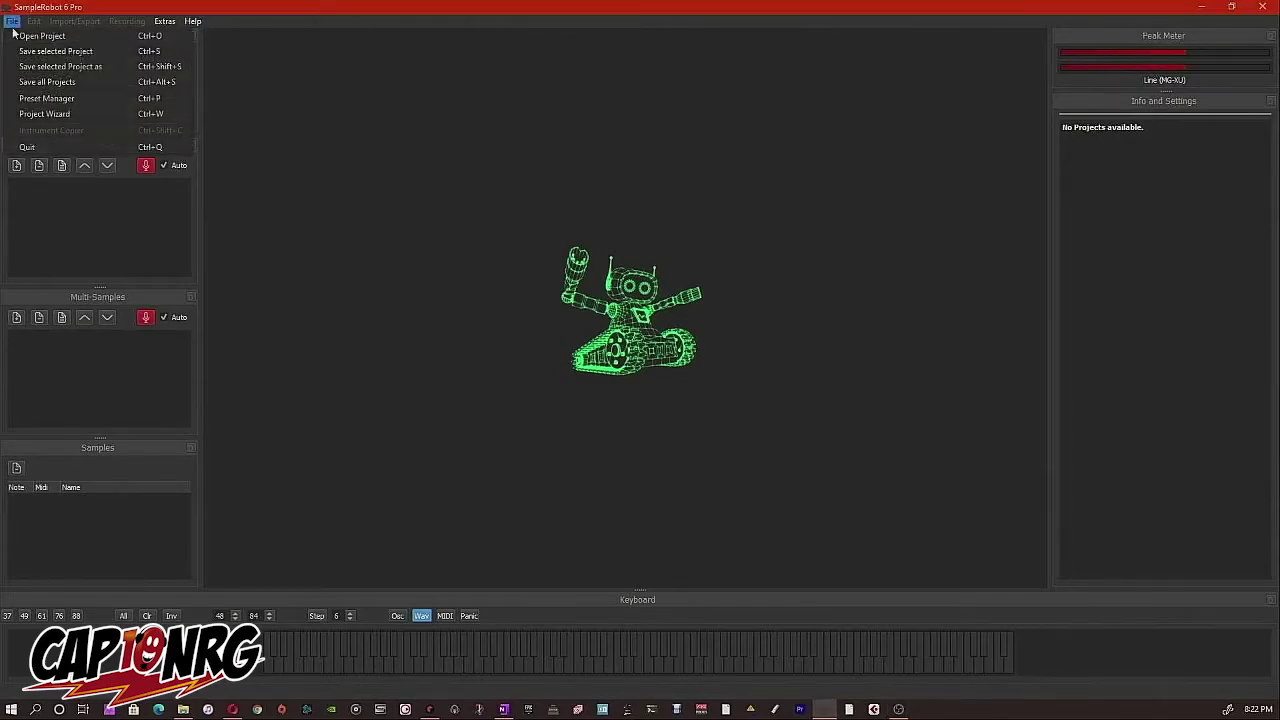
{"action": "left_click", "coordinate": [63, 115]}
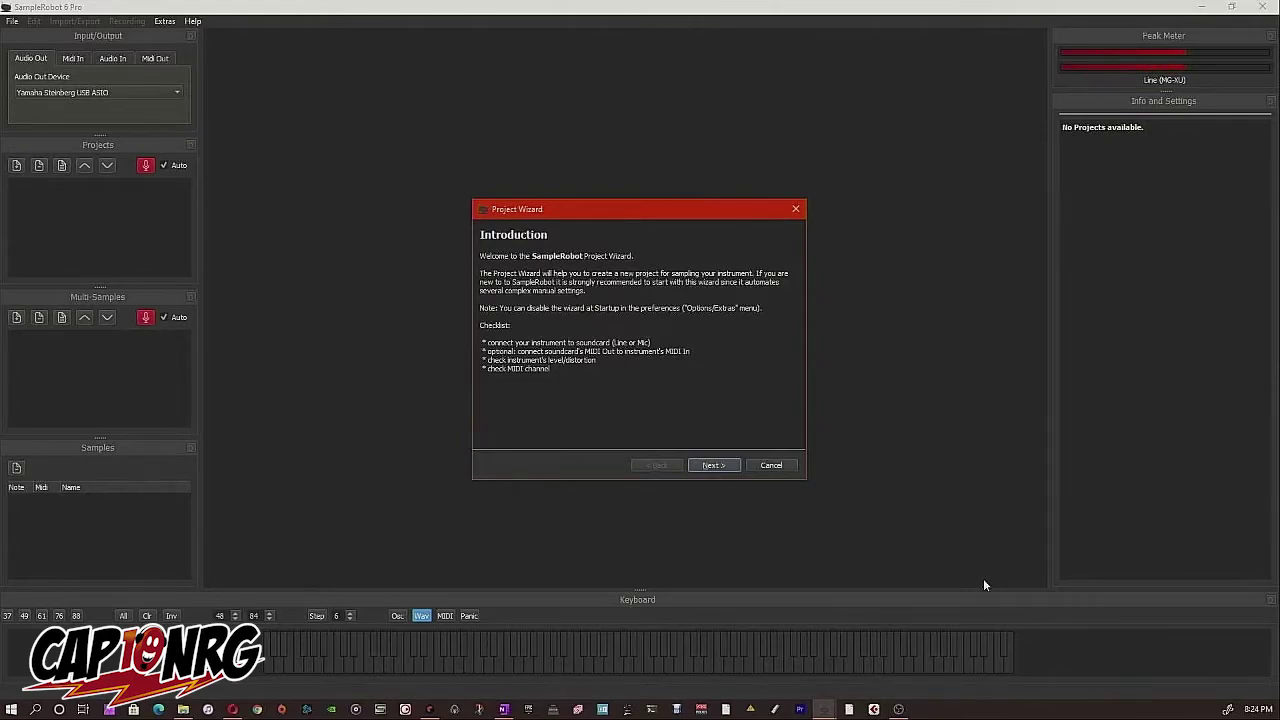
{"action": "left_click", "coordinate": [725, 466]}
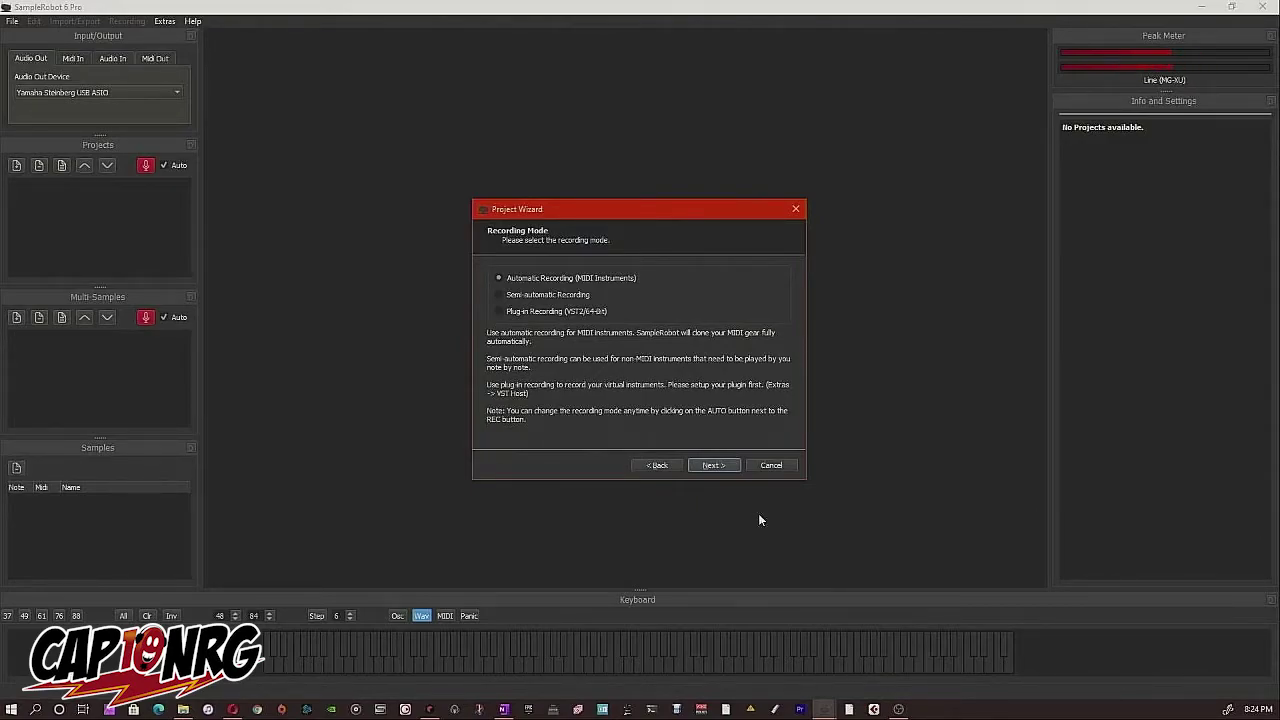
{"action": "left_click", "coordinate": [713, 465]}
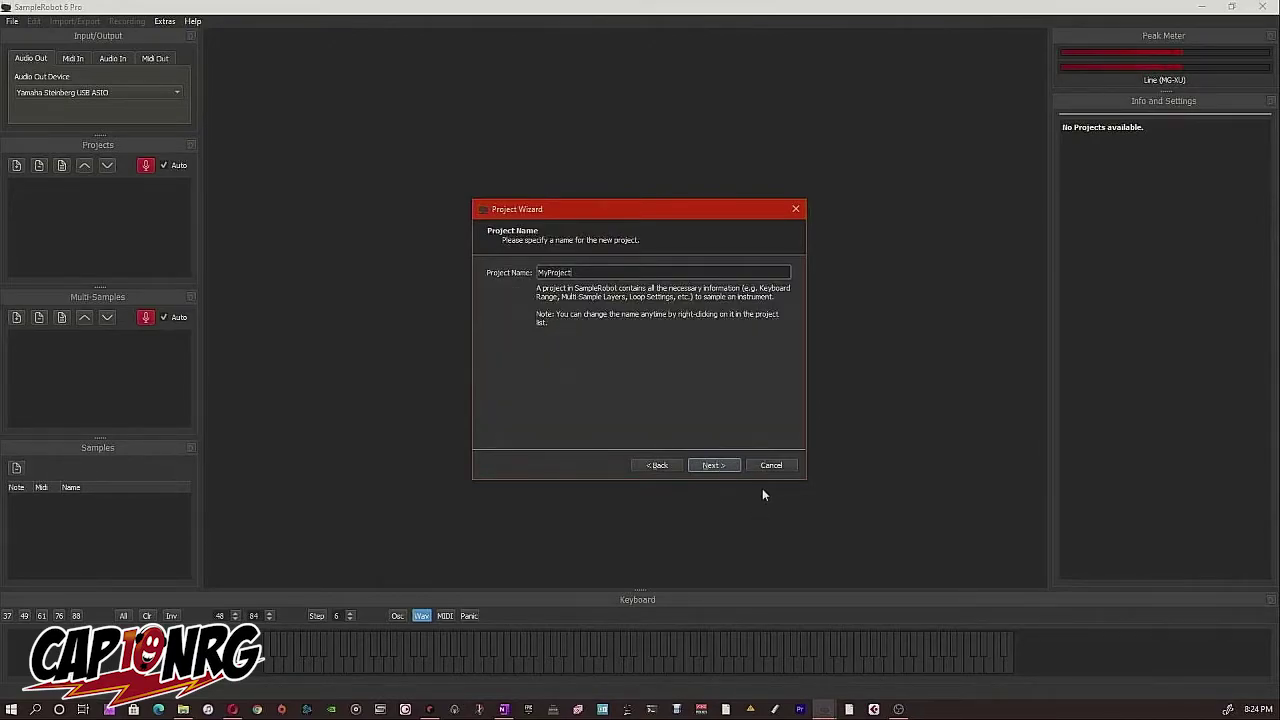
{"action": "left_click_drag", "start_coordinate": [578, 272], "coordinate": [503, 268]}
{"action": "type", "text": "CS1"}
{"action": "key", "text": "Return"}
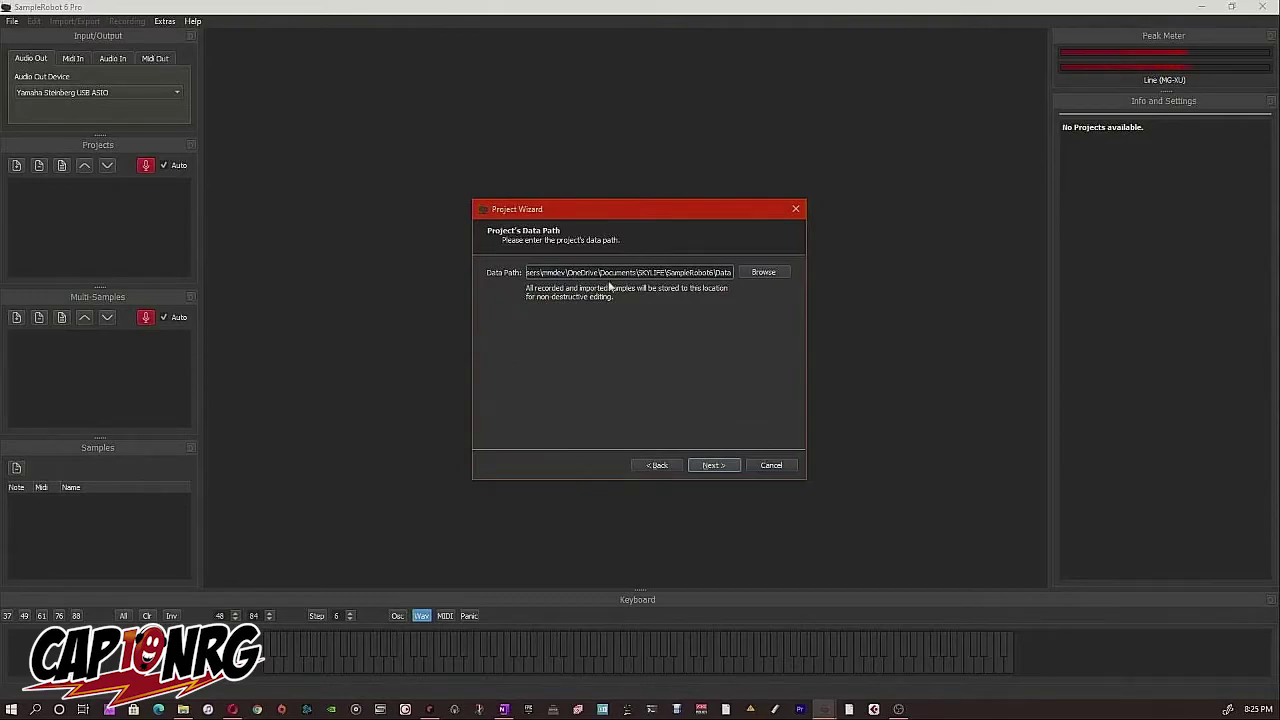
Step: Create a folder named YouTubeDemo on the F: drive and use it as the project's data path
{"action": "left_click", "coordinate": [760, 272]}
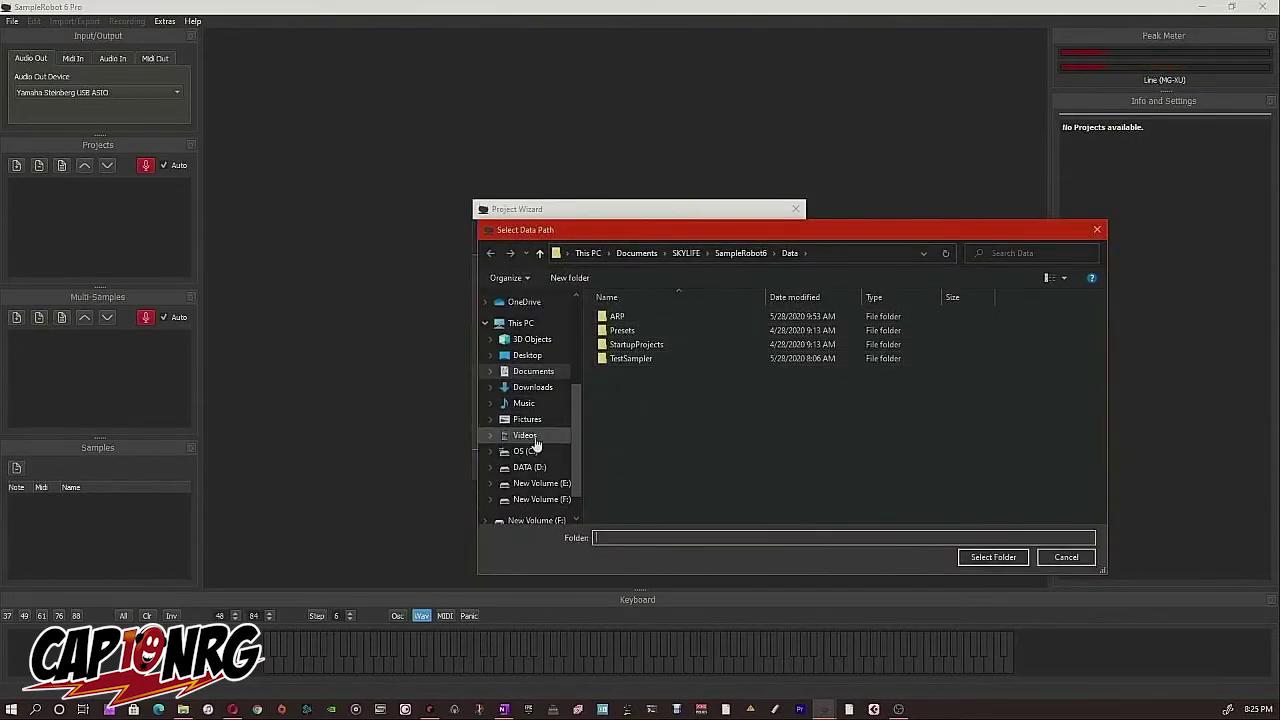
{"action": "left_click", "coordinate": [540, 499]}
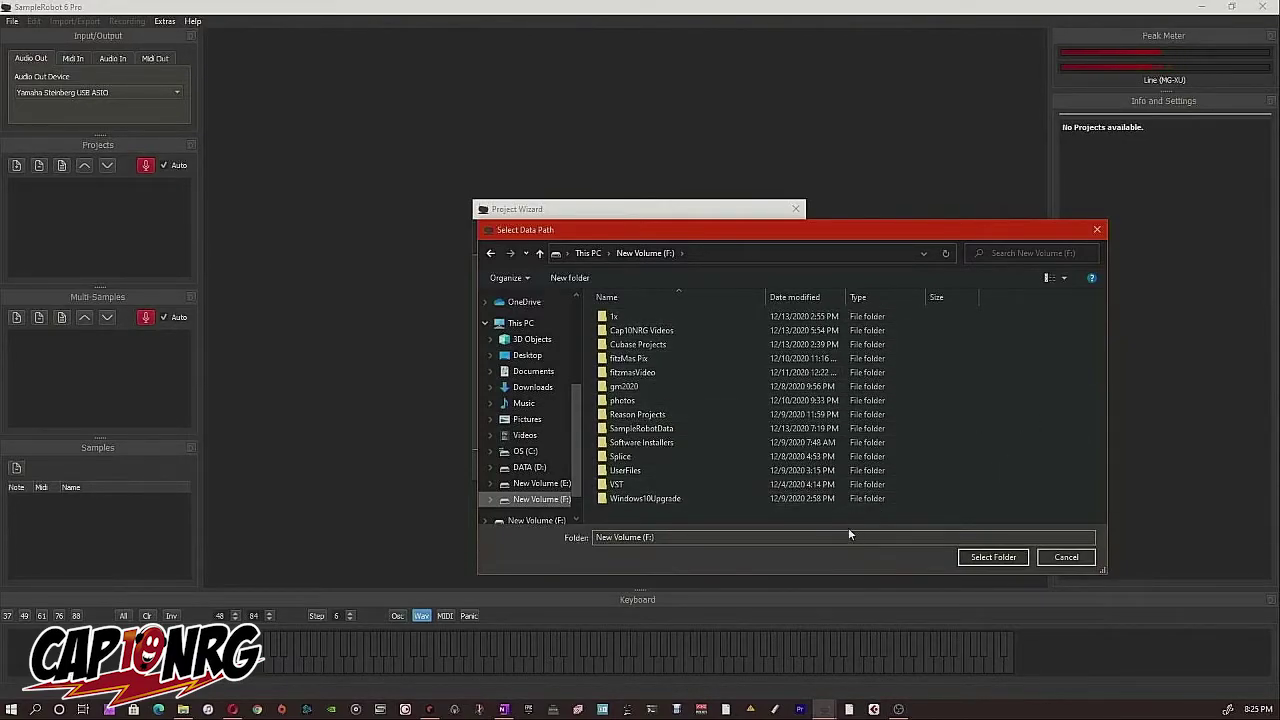
{"action": "right_click", "coordinate": [809, 516]}
{"action": "mouse_move", "coordinate": [985, 488]}
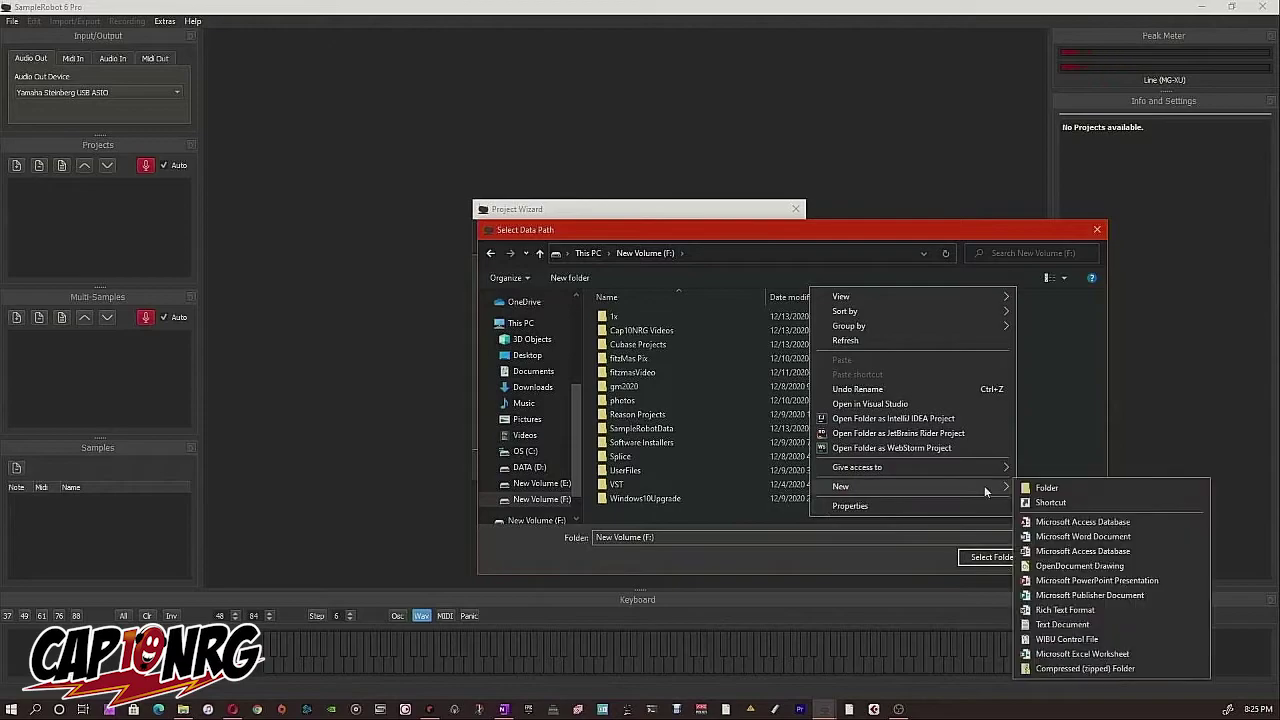
{"action": "left_click", "coordinate": [1046, 488]}
{"action": "type", "text": "YouTubeDemo"}
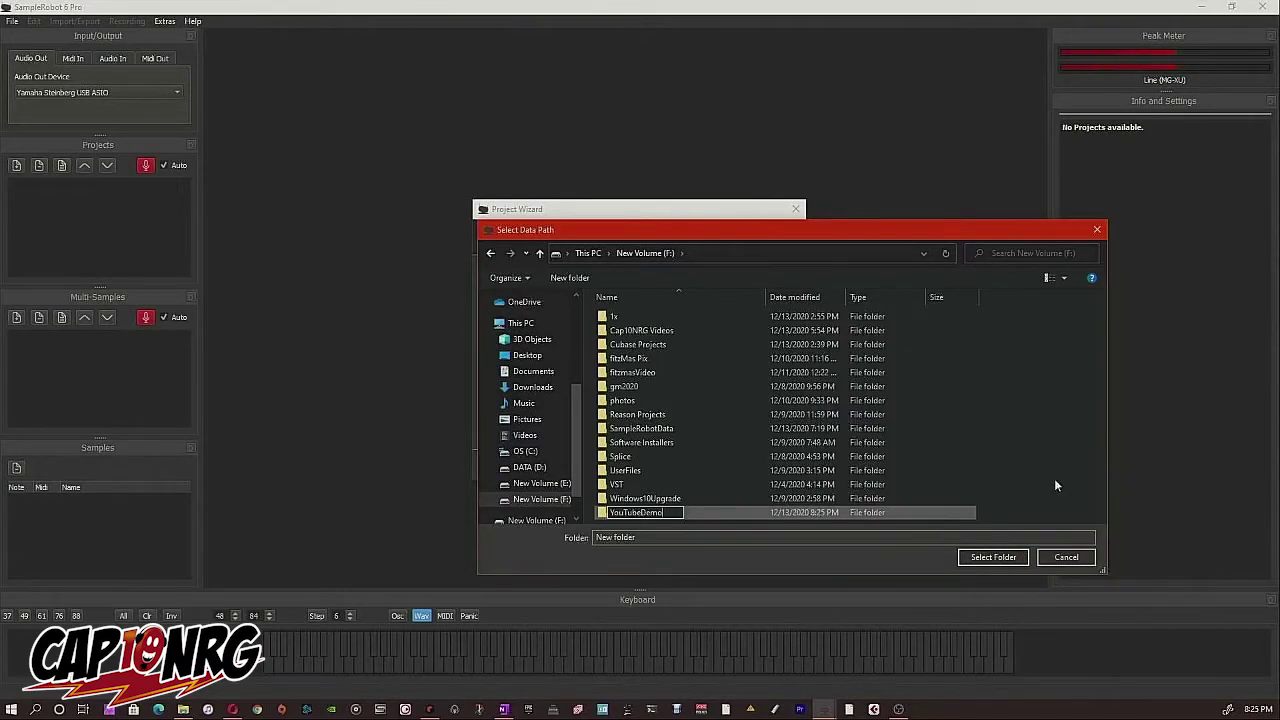
{"action": "key", "text": "Return"}
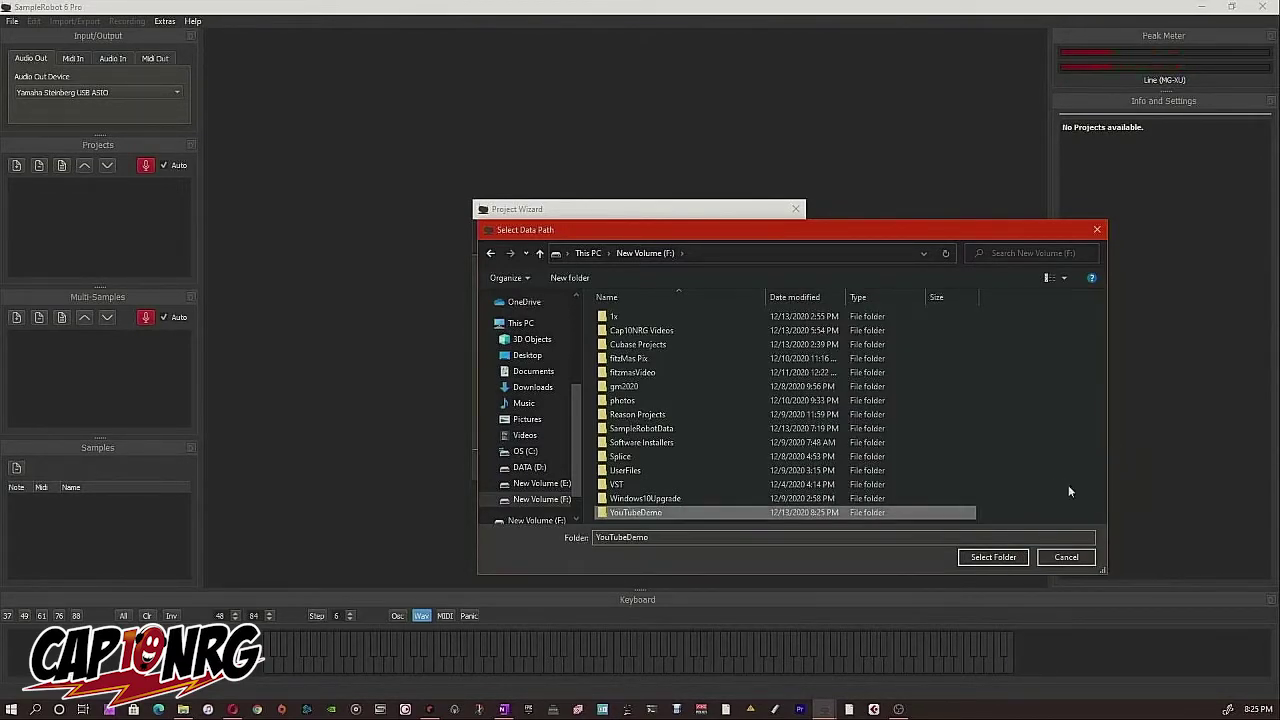
{"action": "double_click", "coordinate": [655, 514]}
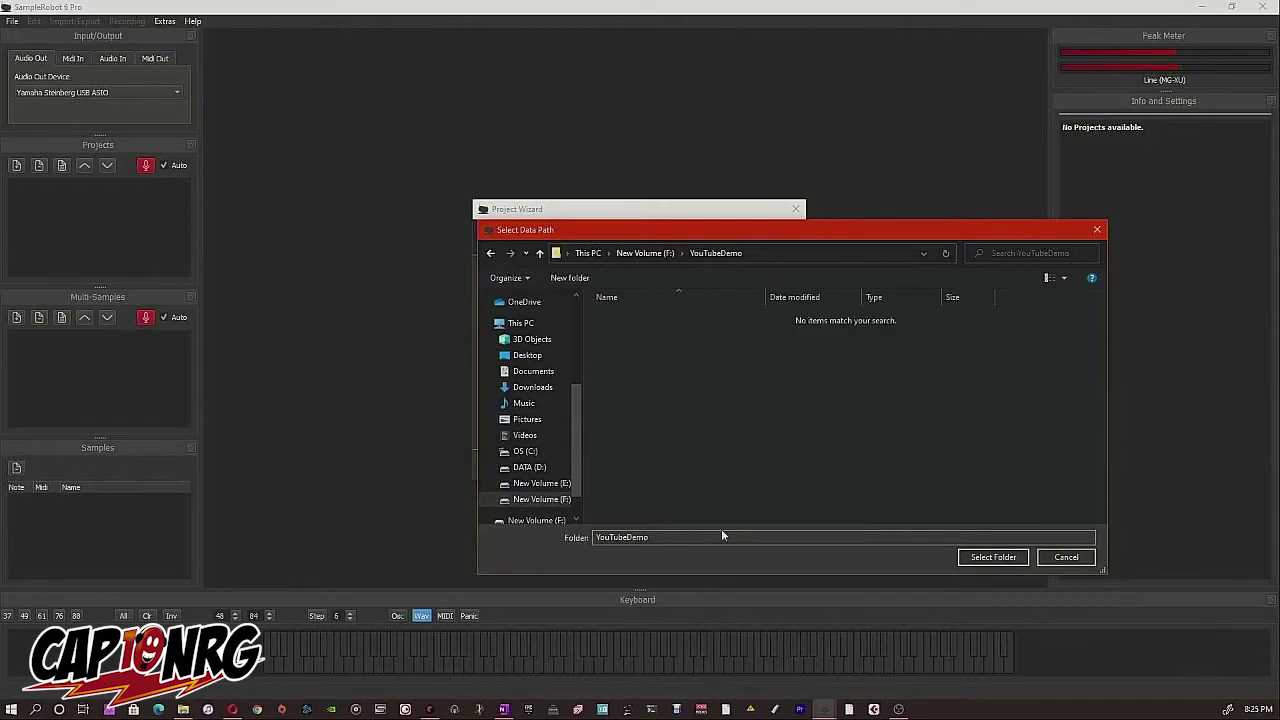
{"action": "left_click", "coordinate": [991, 557]}
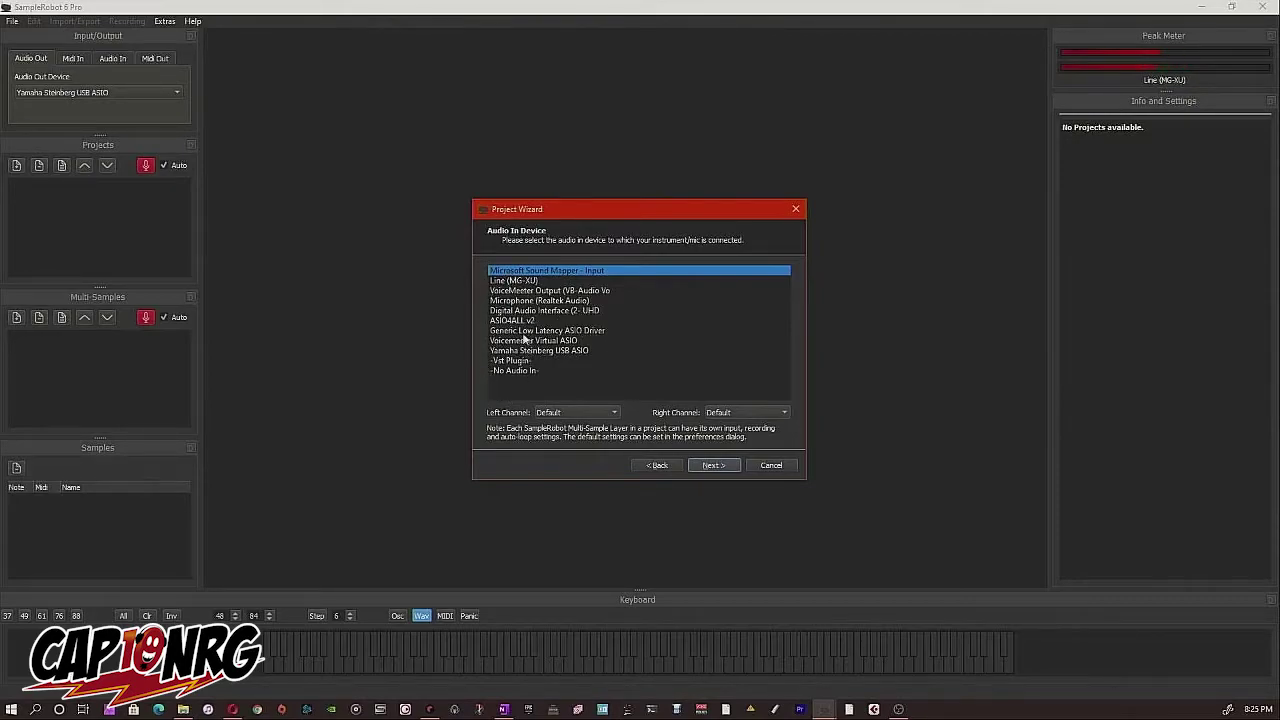
Step: Choose Line (MG-XU) as the audio in device with the 44.1KHz, Stereo, 16bit sample format
{"action": "left_click", "coordinate": [535, 283]}
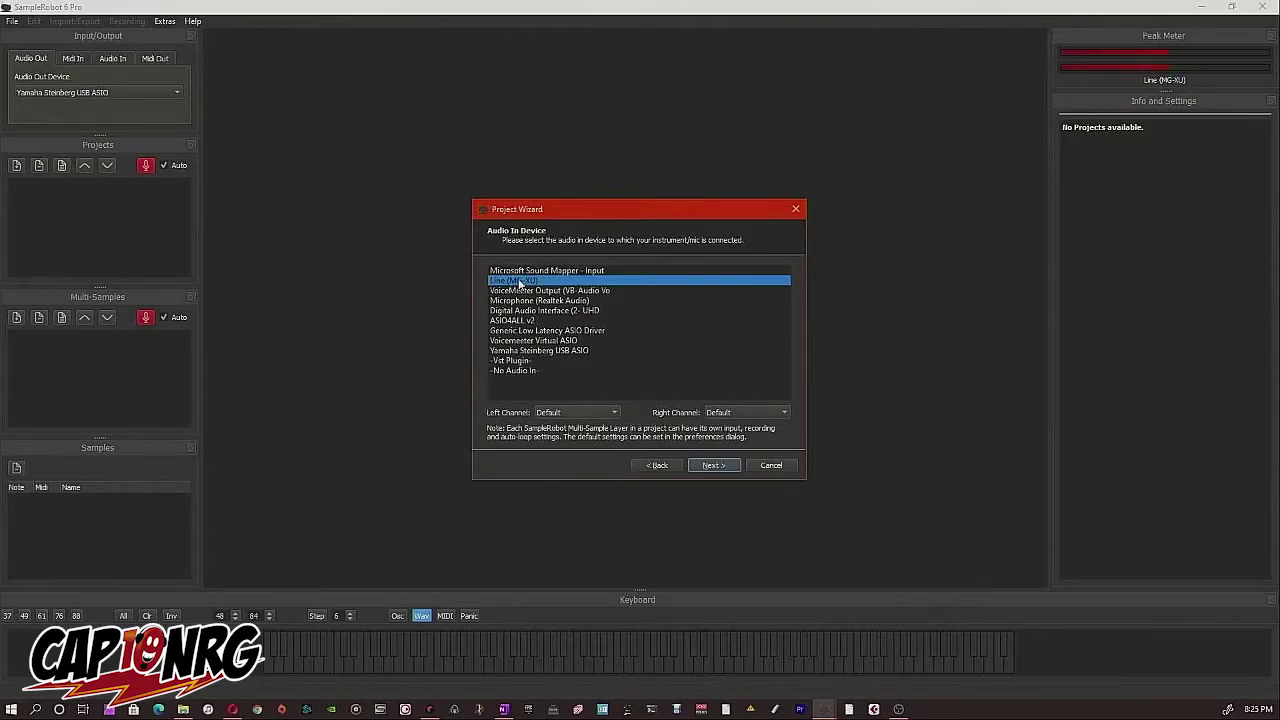
{"action": "left_click", "coordinate": [714, 465]}
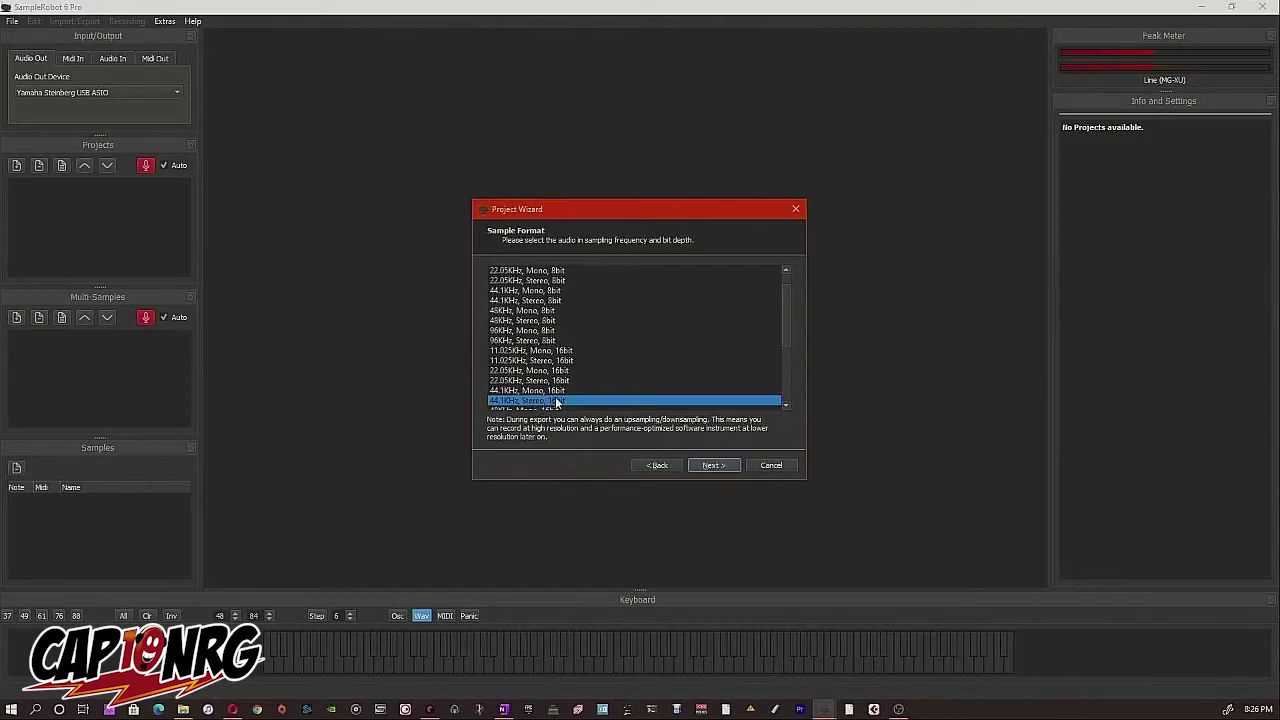
{"action": "left_click", "coordinate": [714, 467]}
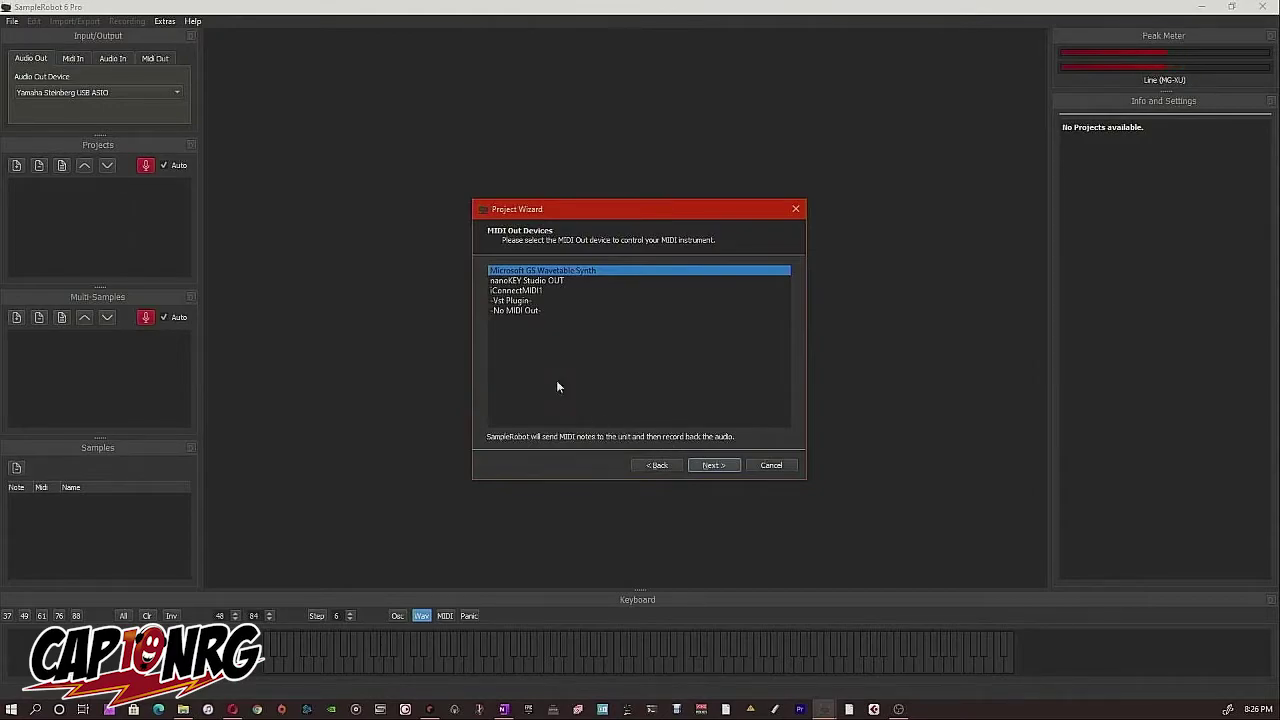
Step: Choose iConnectMIDI1 as the MIDI out device and accept the MIDI out settings with channel 1
{"action": "left_click", "coordinate": [525, 291]}
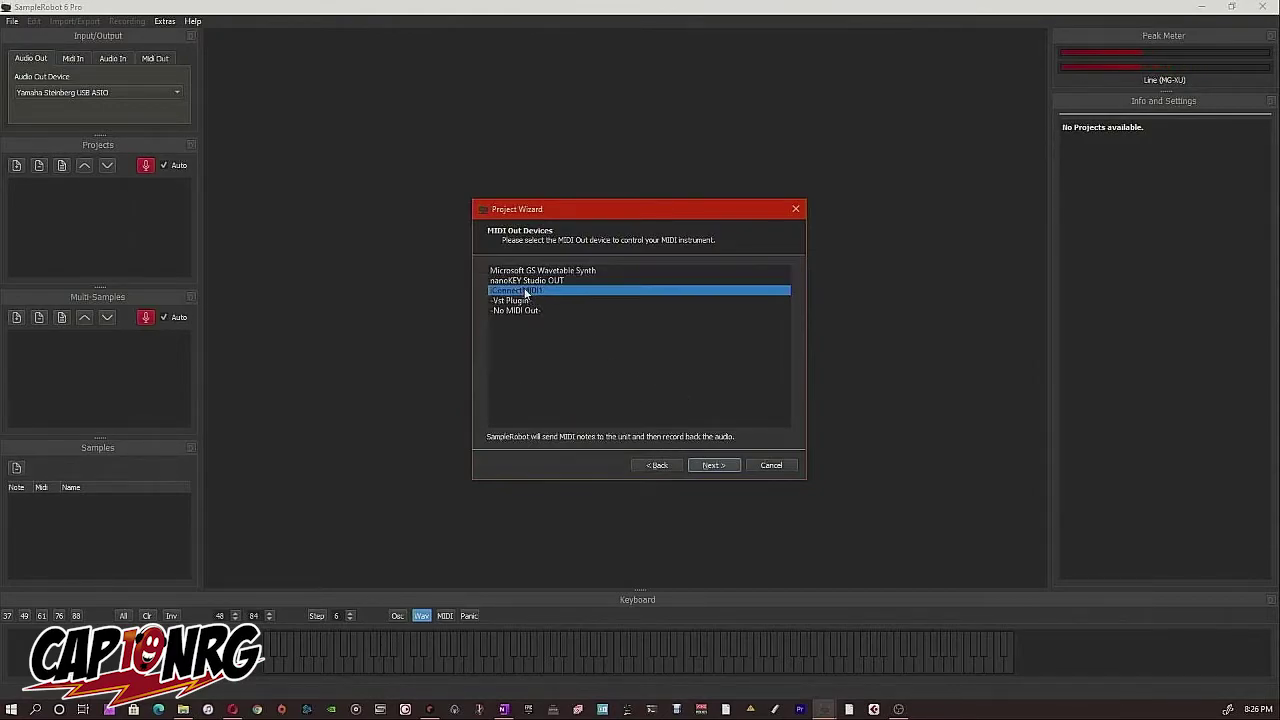
{"action": "left_click", "coordinate": [710, 468]}
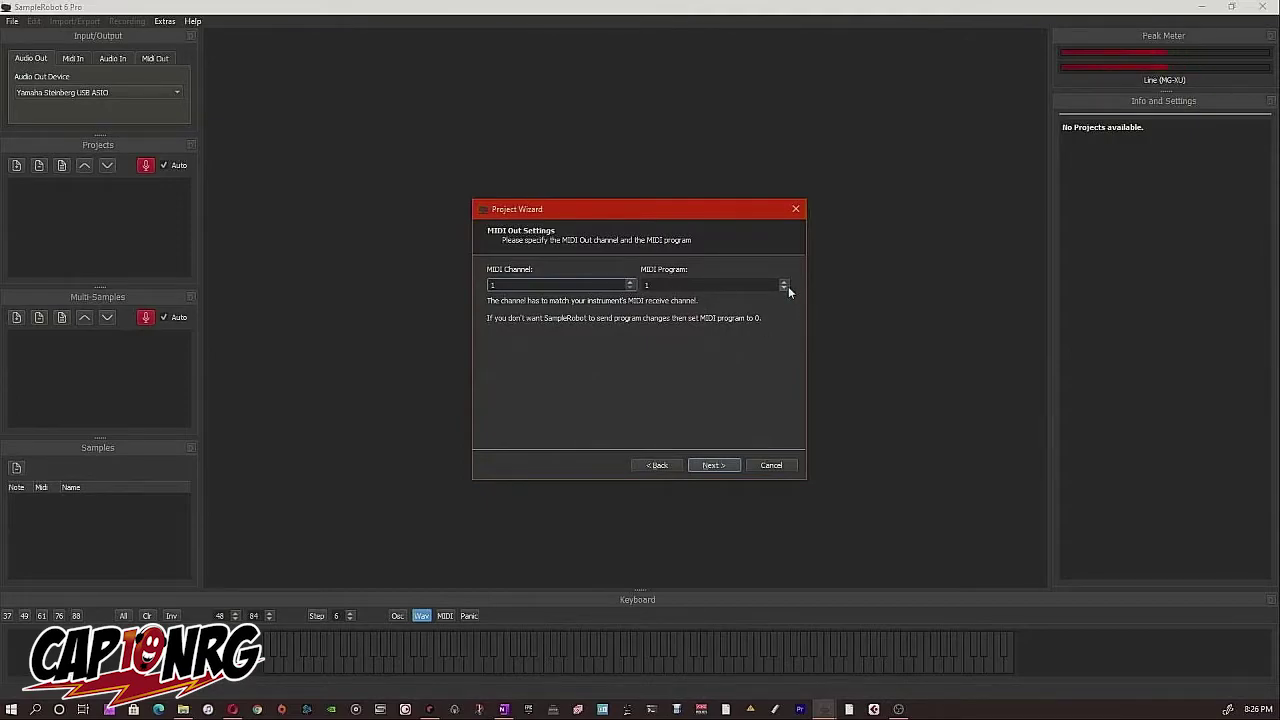
{"action": "key", "text": "Tab"}
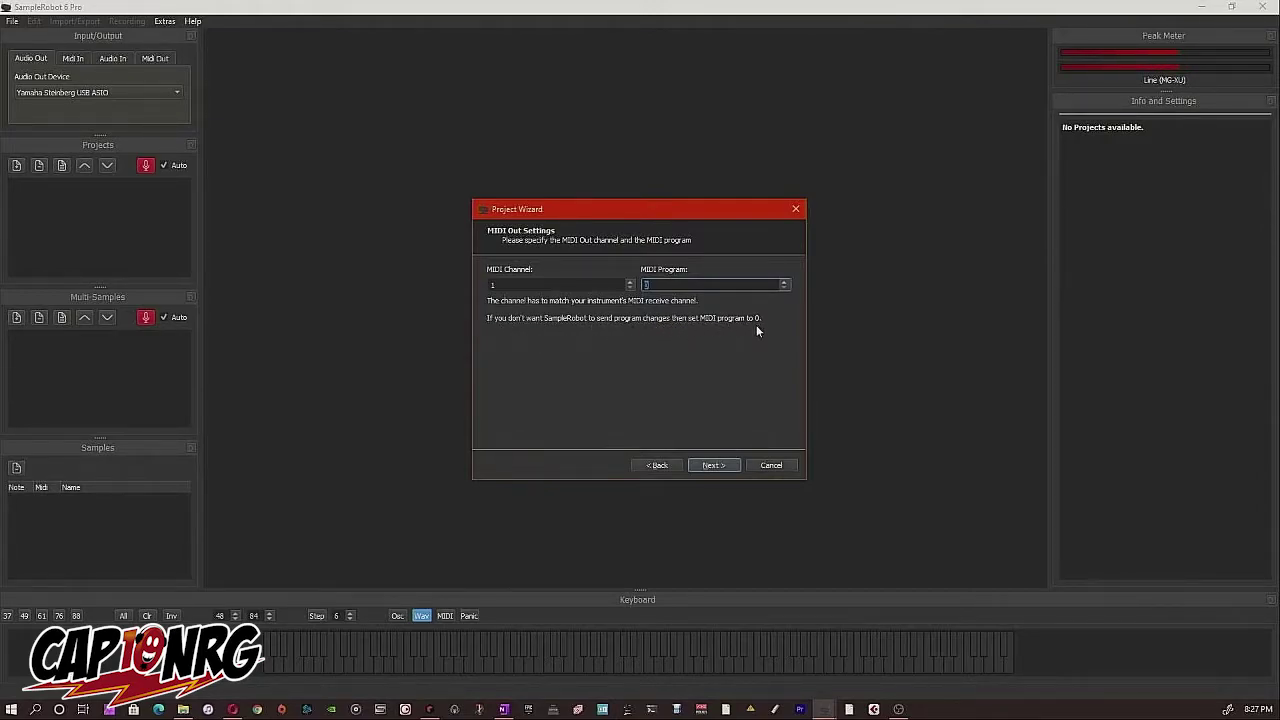
{"action": "left_click", "coordinate": [700, 467]}
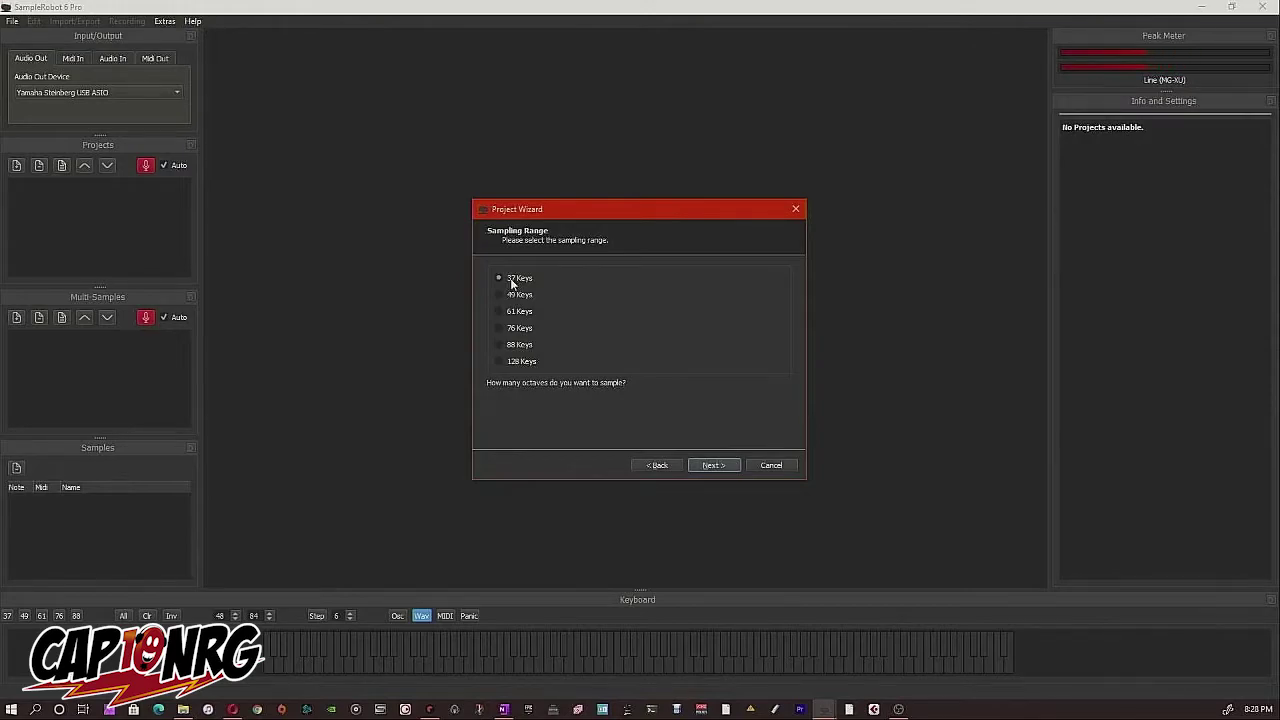
Step: Configure the sampling with a 37-key range, 2 velocity layers and a key step of 12
{"action": "left_click", "coordinate": [714, 465]}
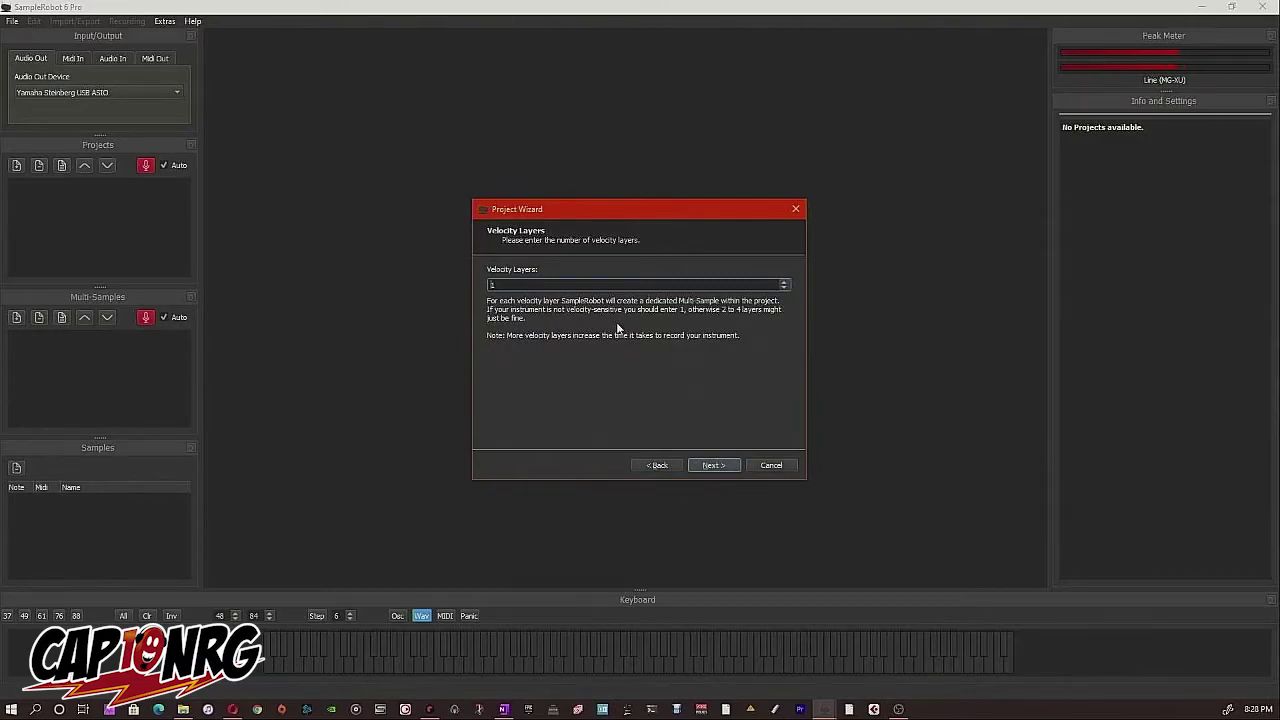
{"action": "left_click", "coordinate": [784, 282]}
{"action": "left_click", "coordinate": [708, 466]}
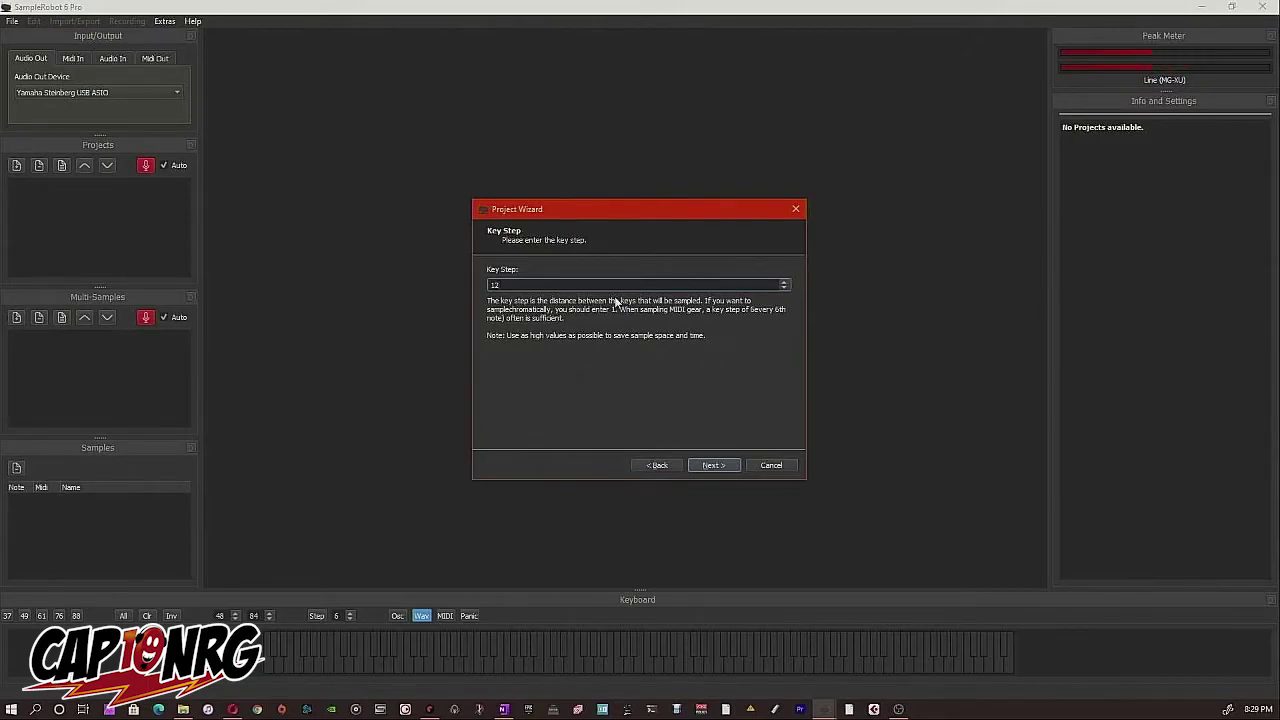
{"action": "left_click", "coordinate": [705, 466]}
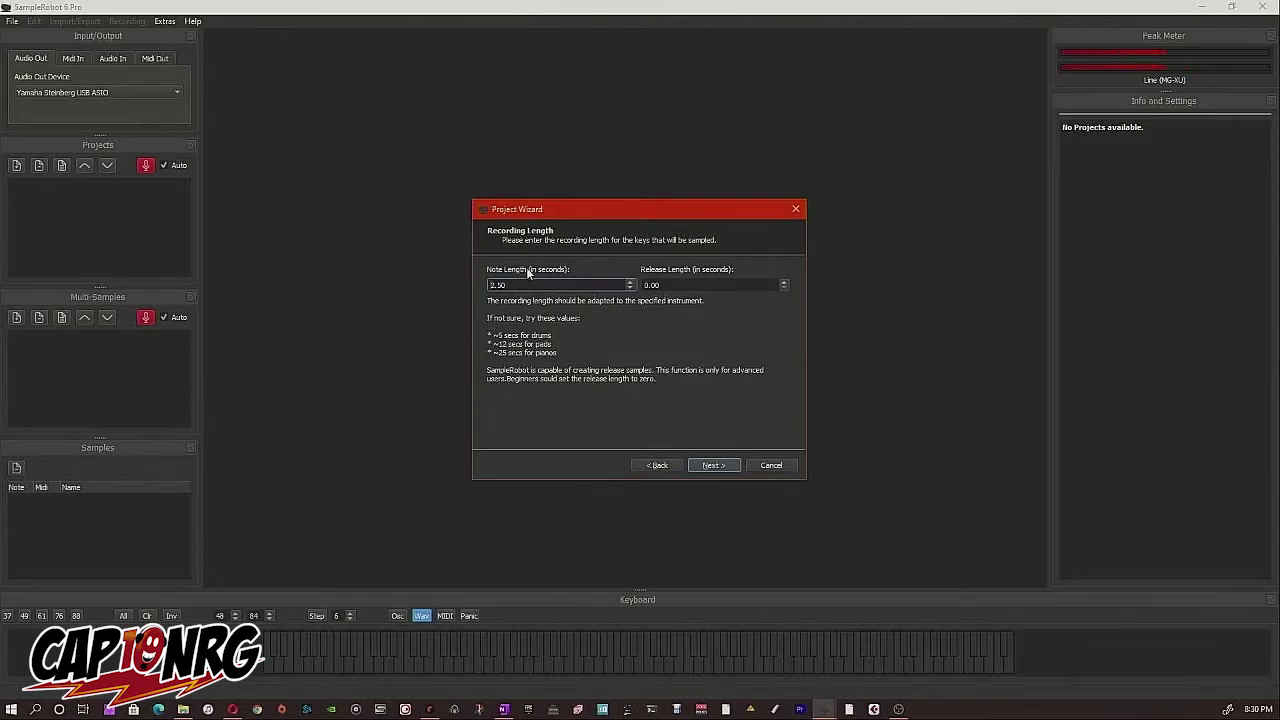
Step: Keep the note length at 2.50 seconds and set the release length to 0.20 seconds
{"action": "left_click_drag", "start_coordinate": [507, 285], "coordinate": [495, 285]}
{"action": "left_click_drag", "start_coordinate": [648, 285], "coordinate": [694, 285]}
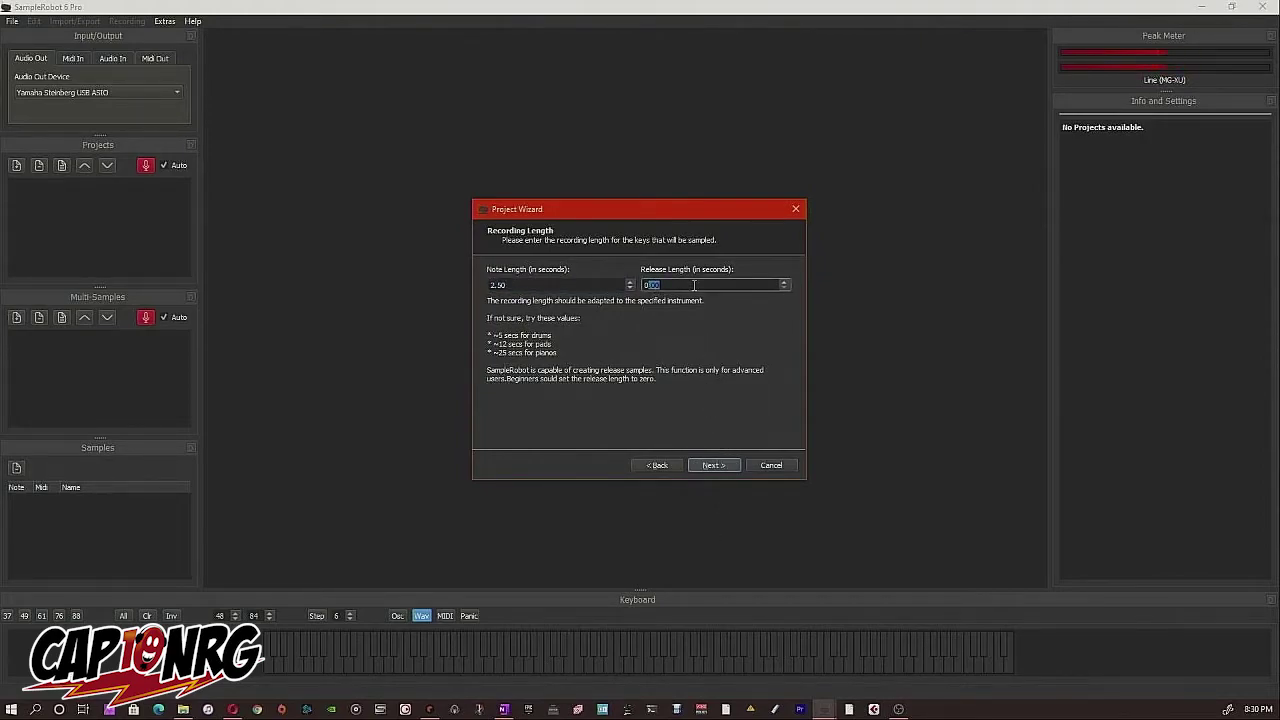
{"action": "type", "text": ".20"}
{"action": "left_click", "coordinate": [714, 466]}
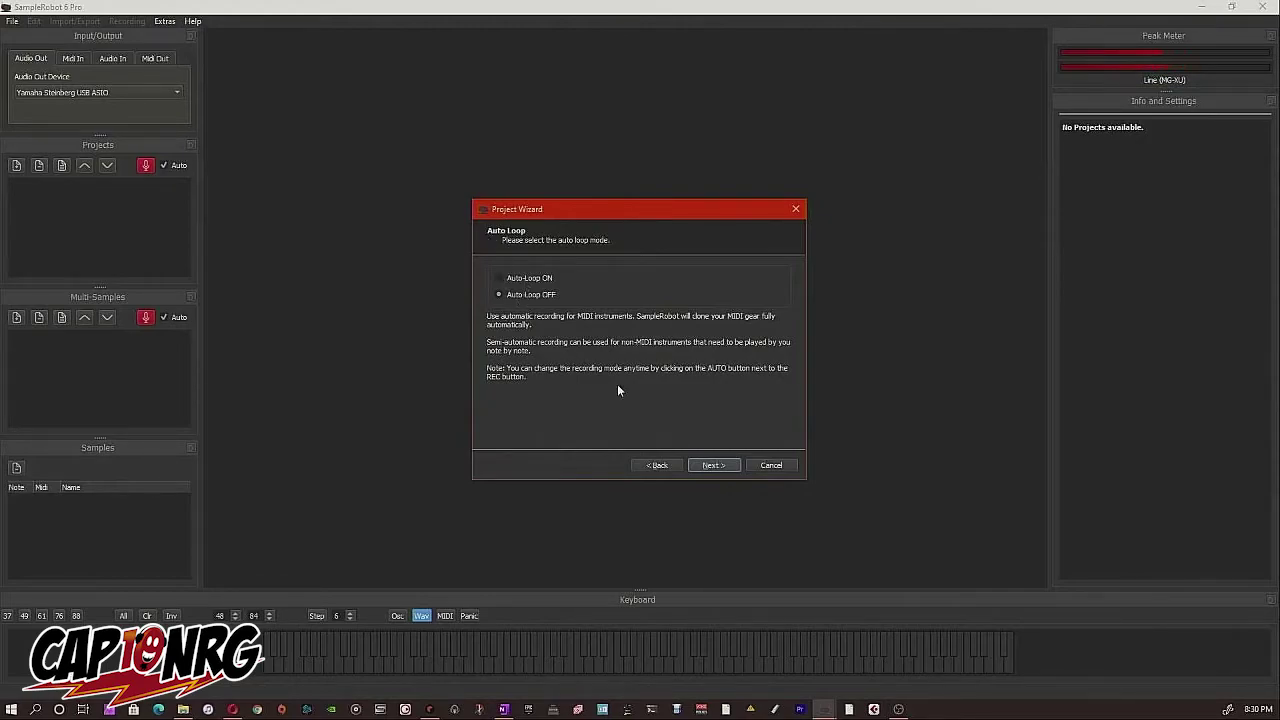
Step: Finish the wizard with Auto-Loop OFF and start the automatic recording with Record only empty Key-Samples disabled
{"action": "left_click", "coordinate": [713, 465]}
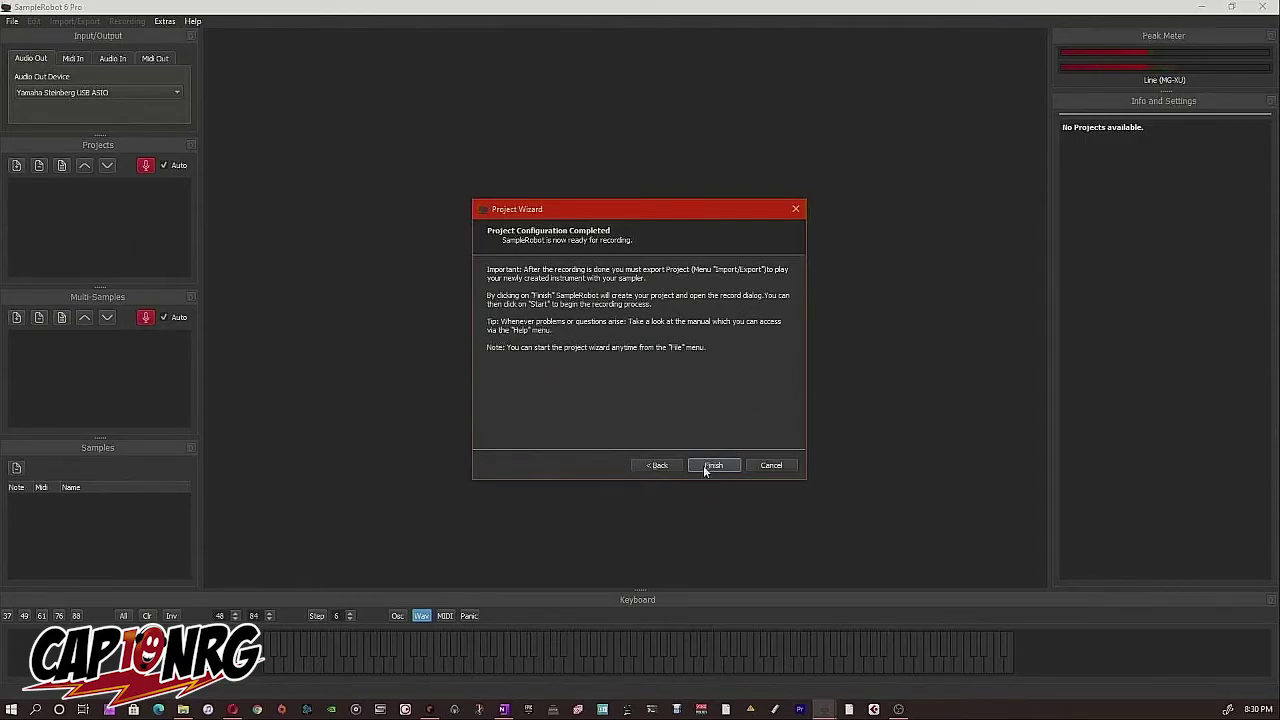
{"action": "left_click", "coordinate": [713, 465]}
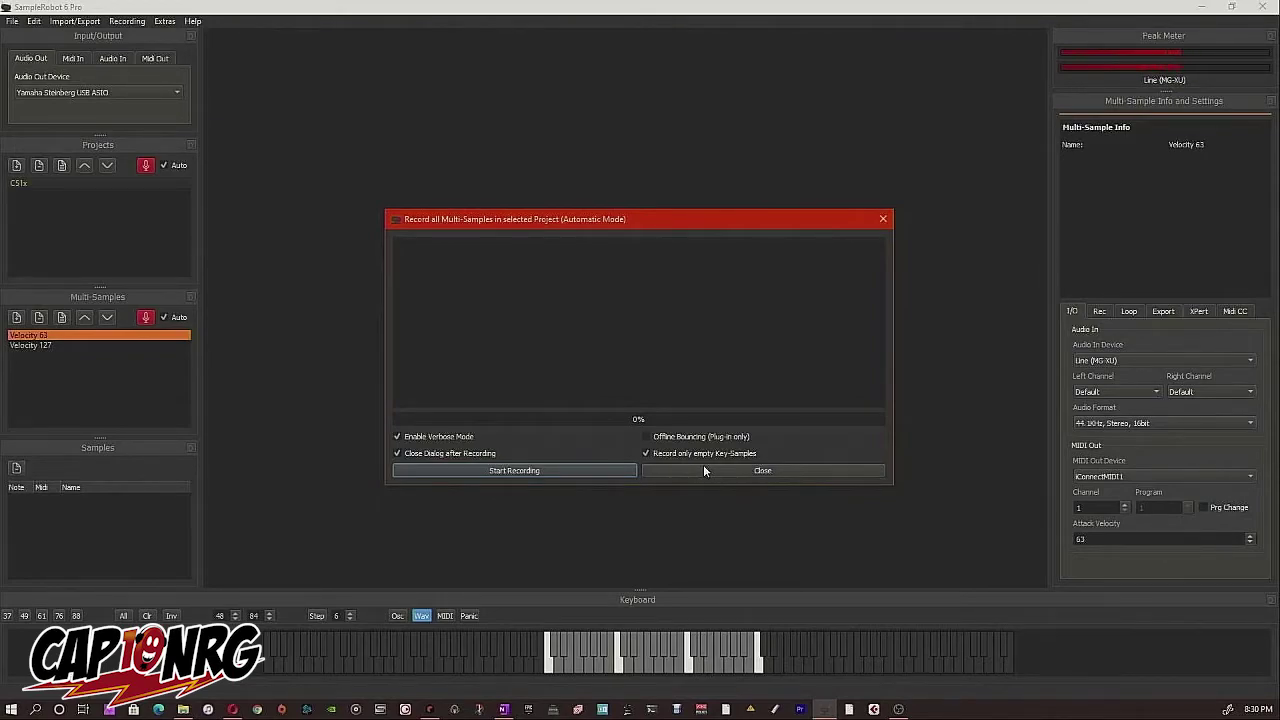
{"action": "left_click", "coordinate": [647, 453]}
{"action": "left_click", "coordinate": [564, 471]}
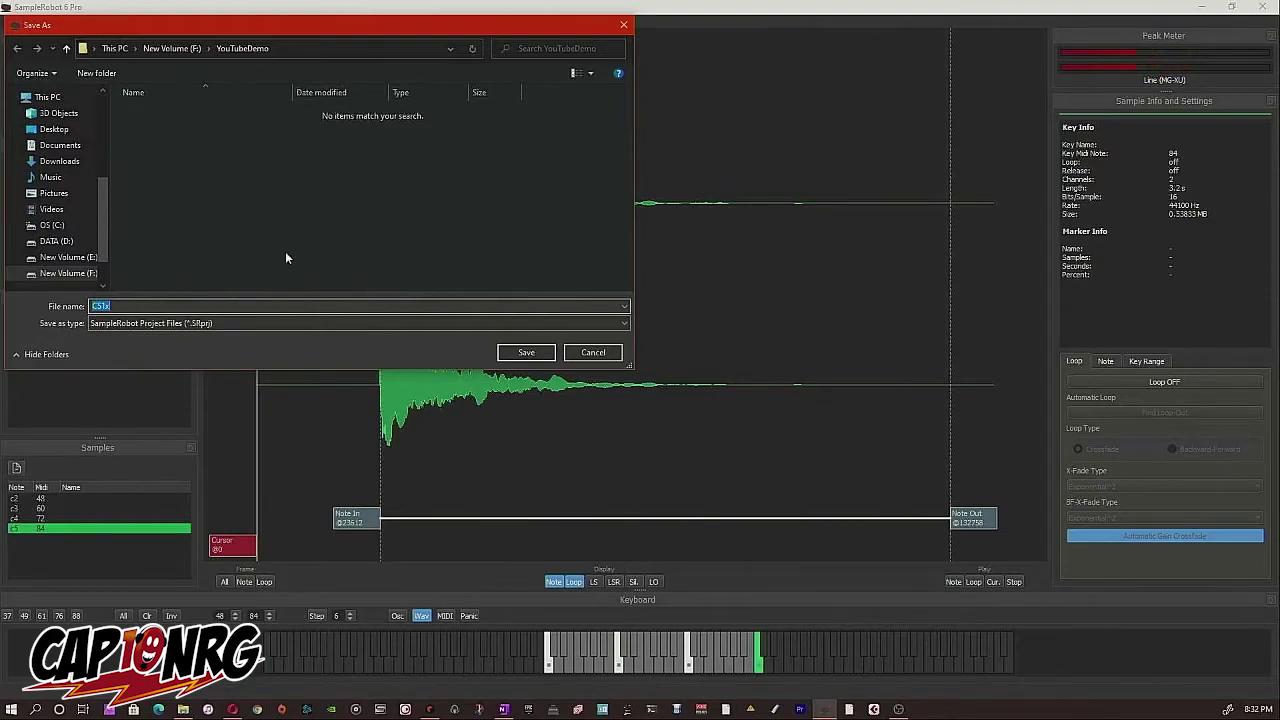
Step: Save the recorded project in the YouTubeDemo folder as CS1x_Quadra
{"action": "key", "text": "End"}
{"action": "type", "text": "_"}
{"action": "type", "text": "Ou"}
{"action": "type", "text": "adra"}
{"action": "left_click", "coordinate": [520, 353]}
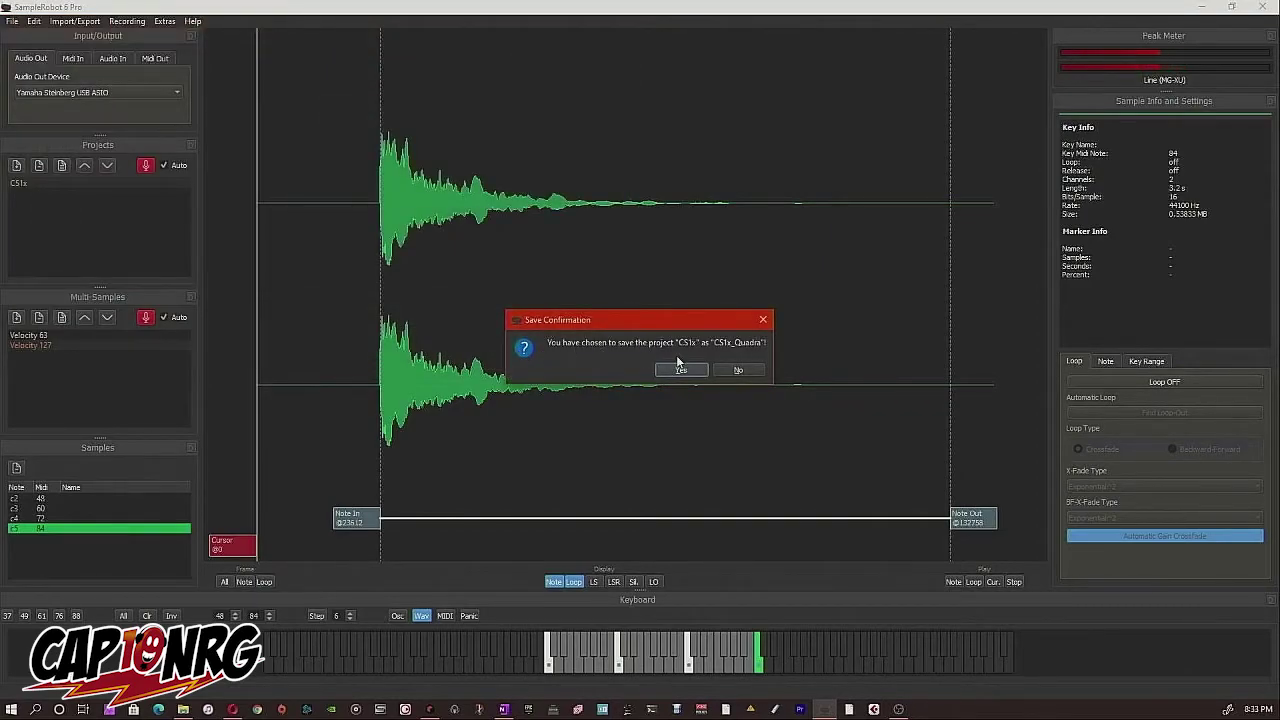
{"action": "left_click", "coordinate": [678, 370]}
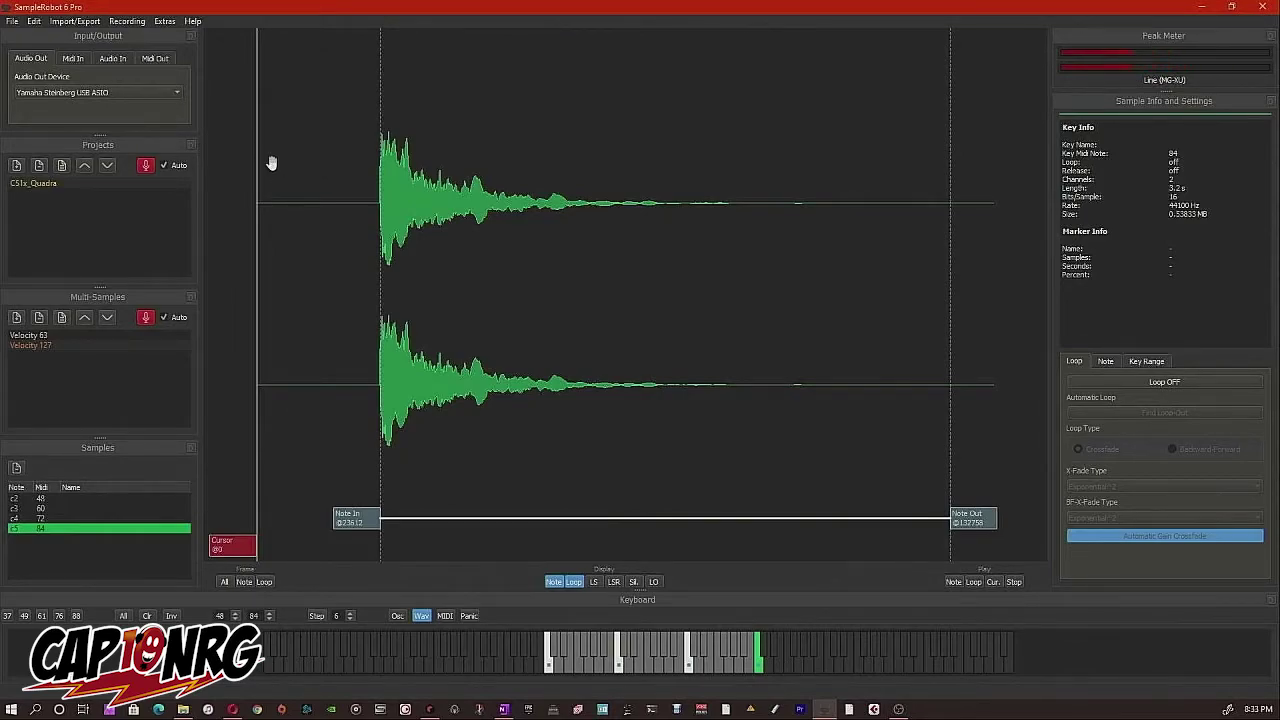
Step: Normalize all samples in the selected project to a level below 0 dB and save the project
{"action": "left_click", "coordinate": [42, 23]}
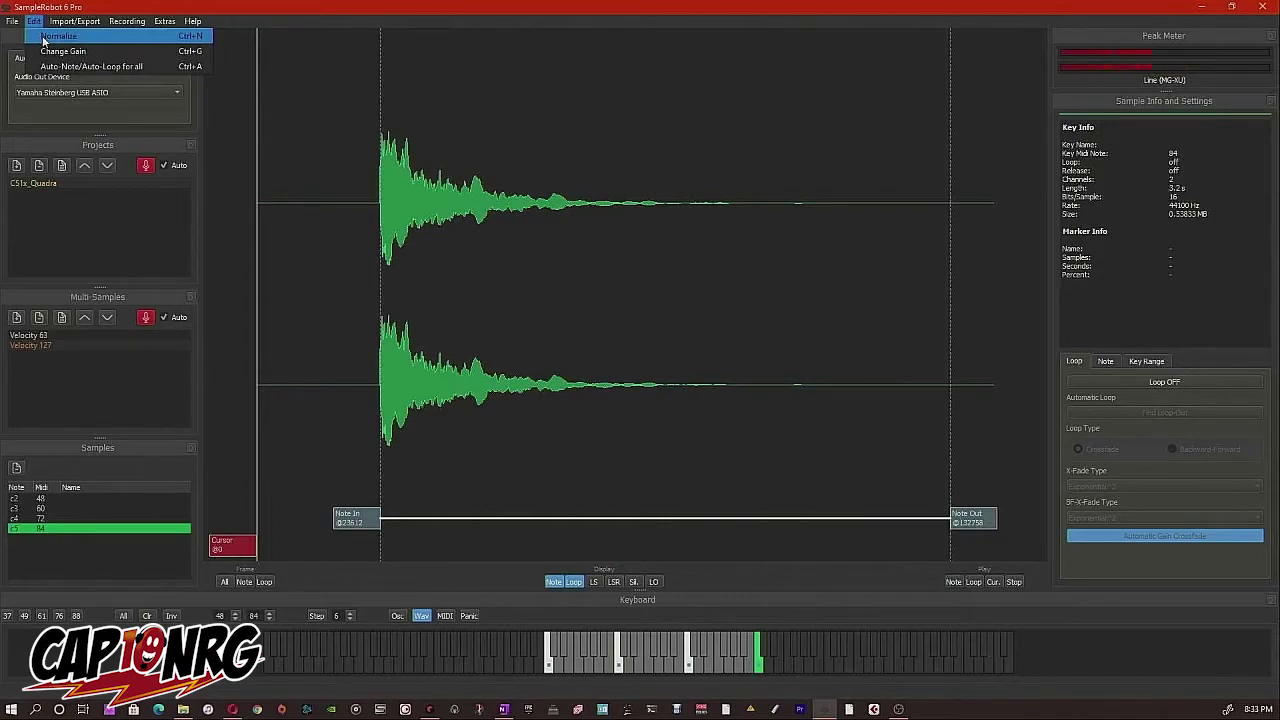
{"action": "left_click", "coordinate": [43, 40]}
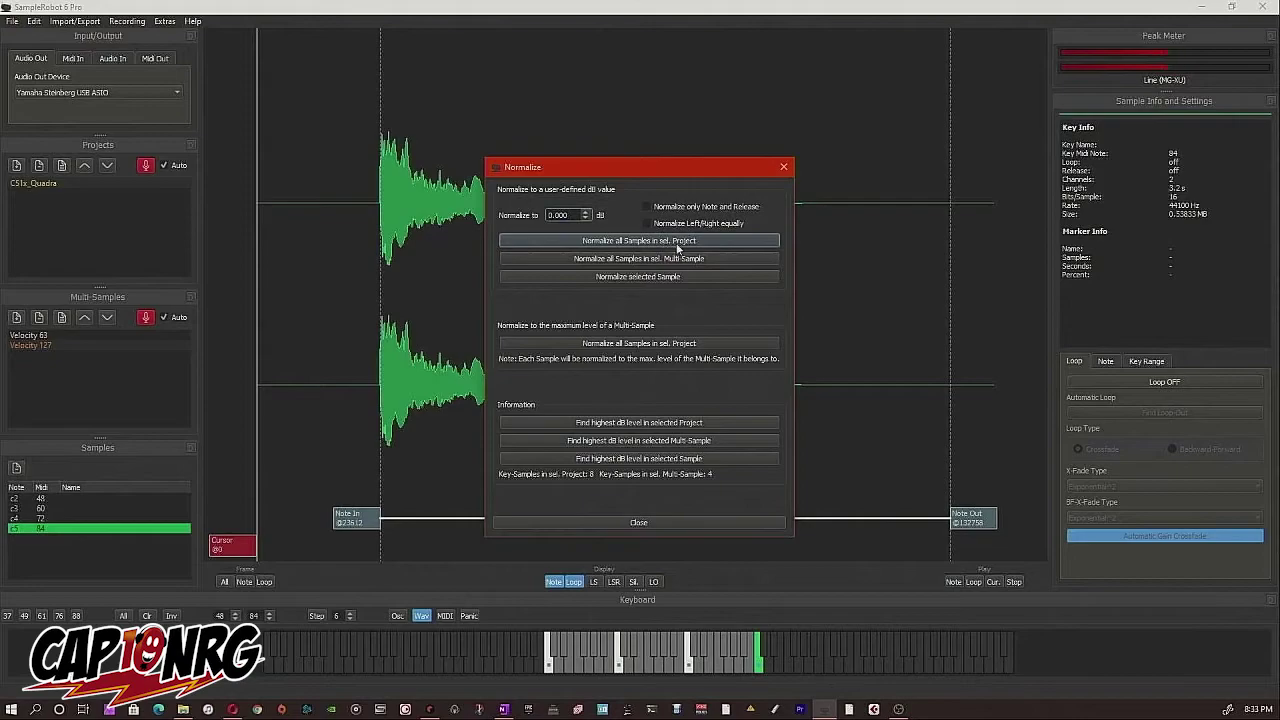
{"action": "left_click", "coordinate": [586, 219]}
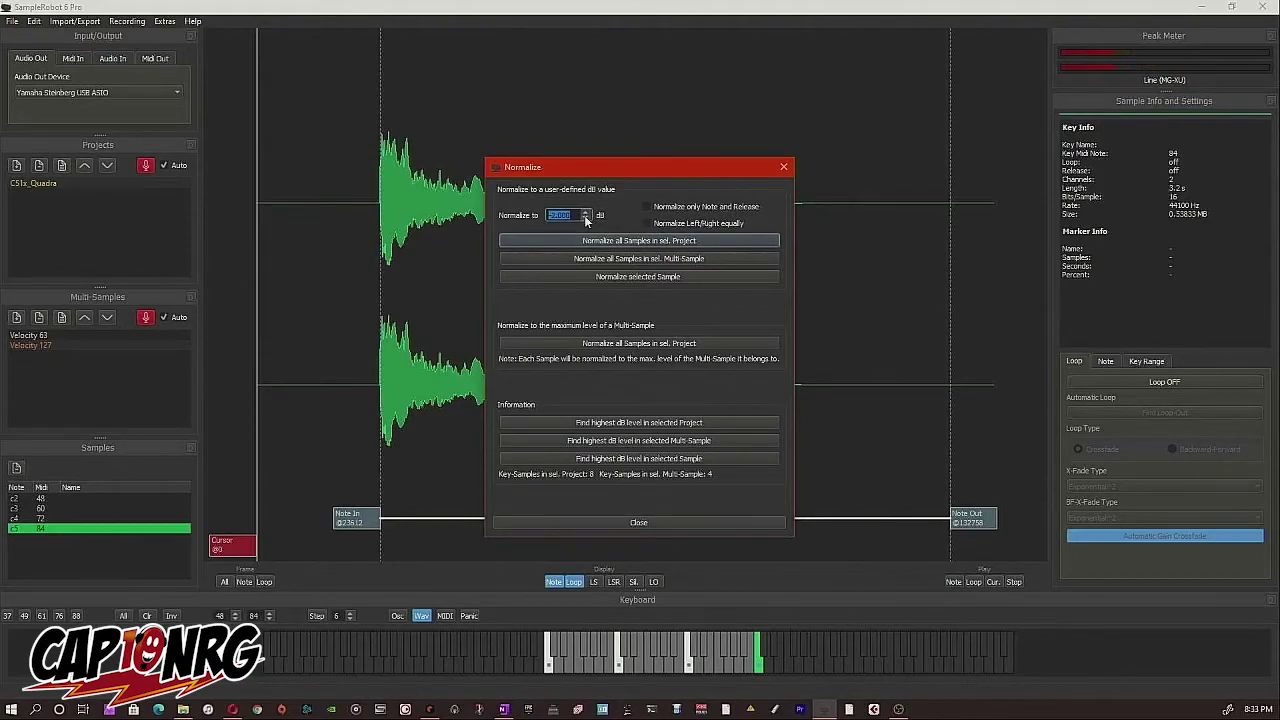
{"action": "left_click", "coordinate": [645, 242]}
{"action": "left_click", "coordinate": [738, 522]}
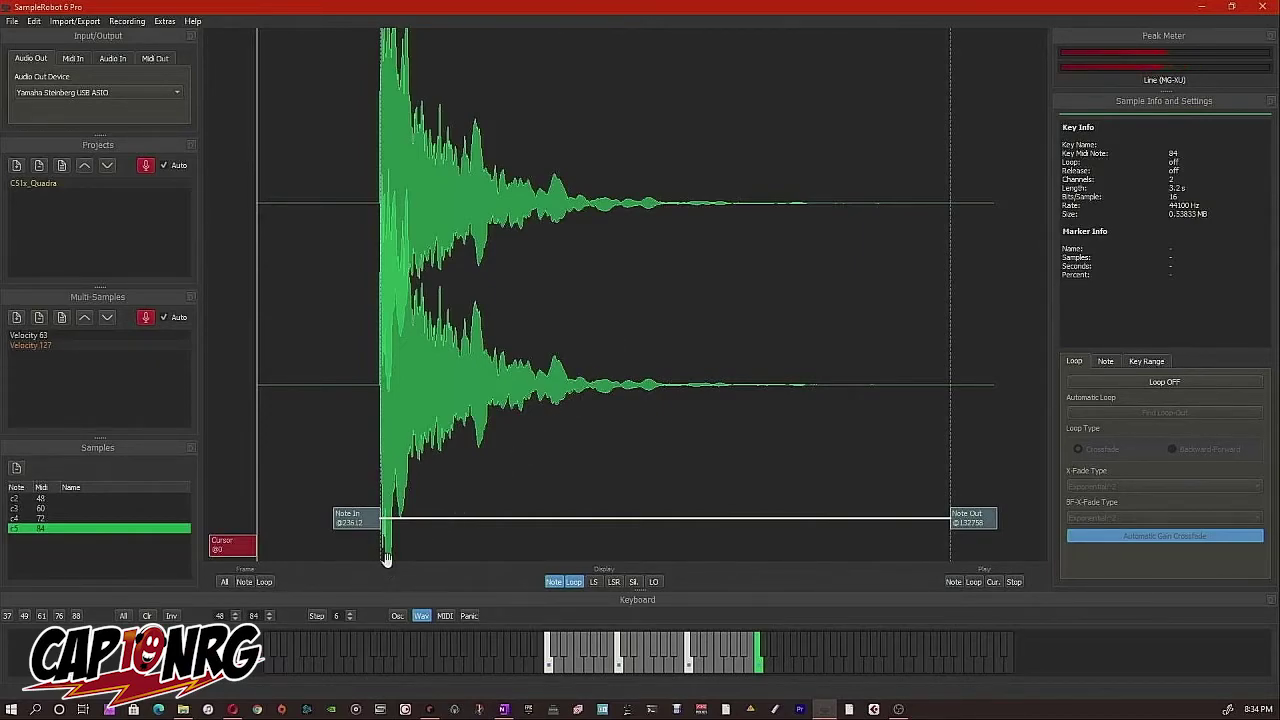
{"action": "left_click", "coordinate": [15, 21]}
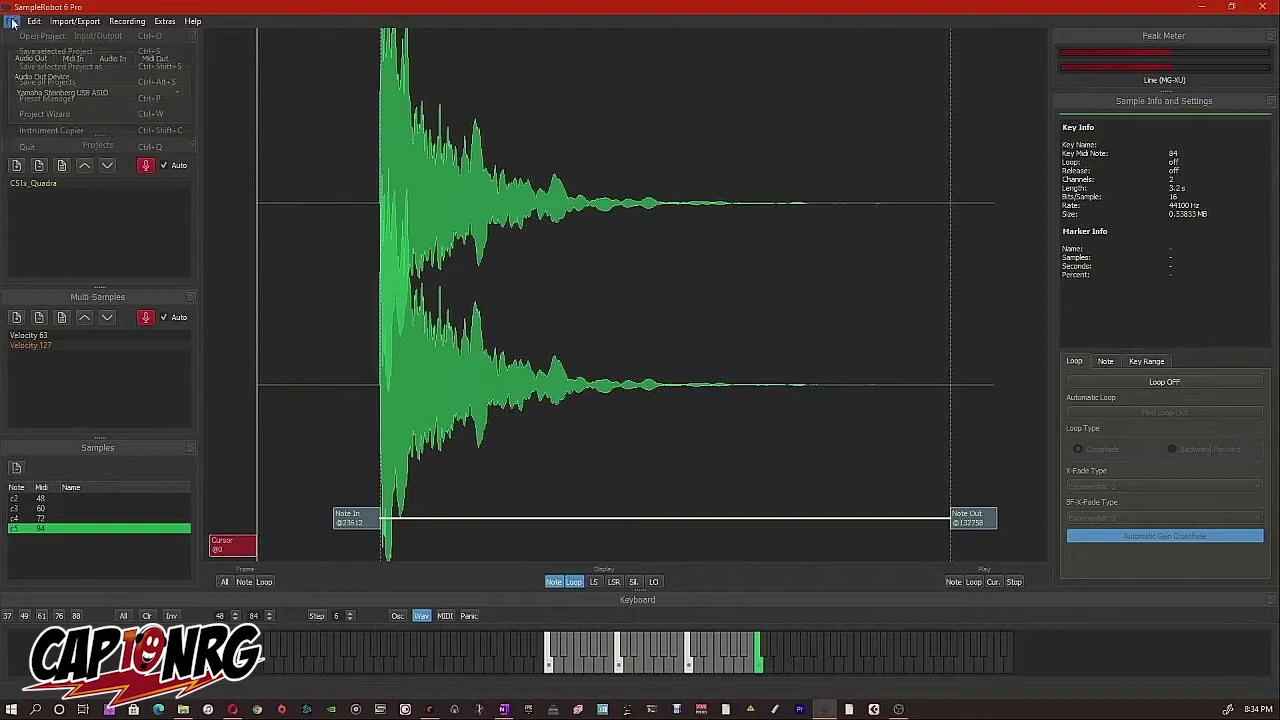
{"action": "left_click", "coordinate": [53, 55]}
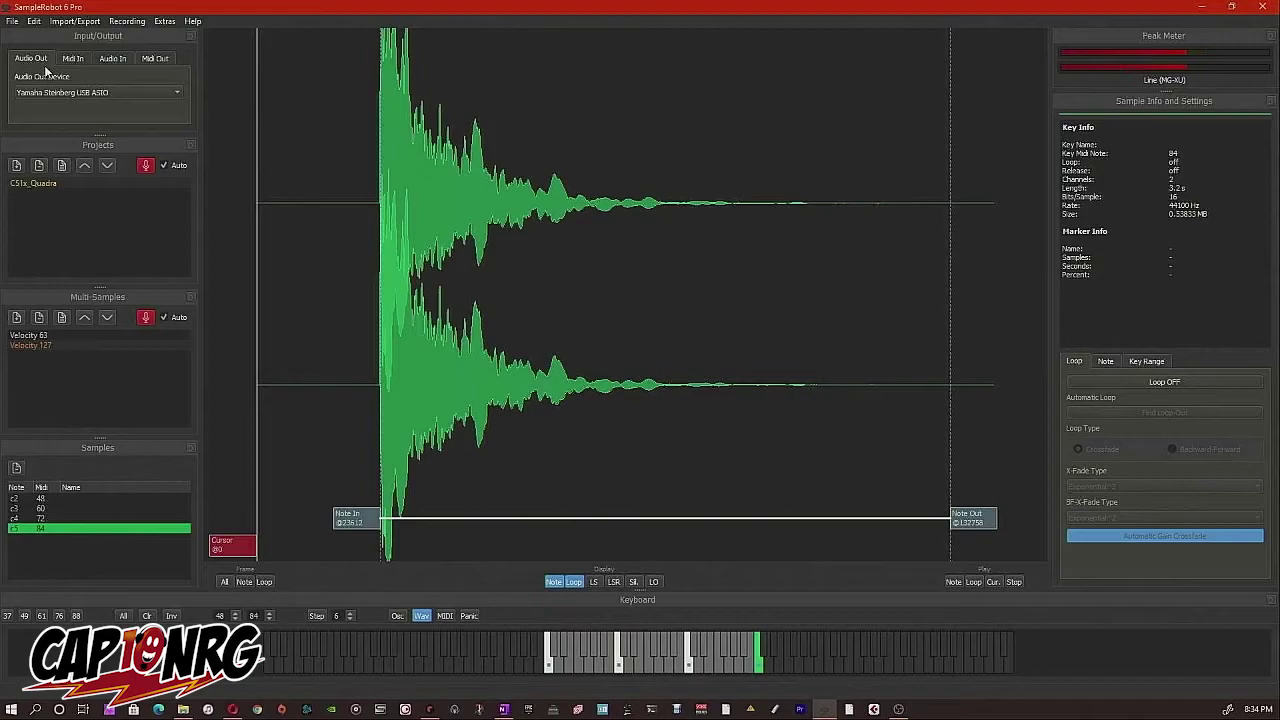
Step: Export the selected project as Propellerhead Software Reason NN-XT (*.sxt) at 44.1 KHz, 16 Bit, with channels set to Mono (only L)
{"action": "left_click", "coordinate": [86, 22]}
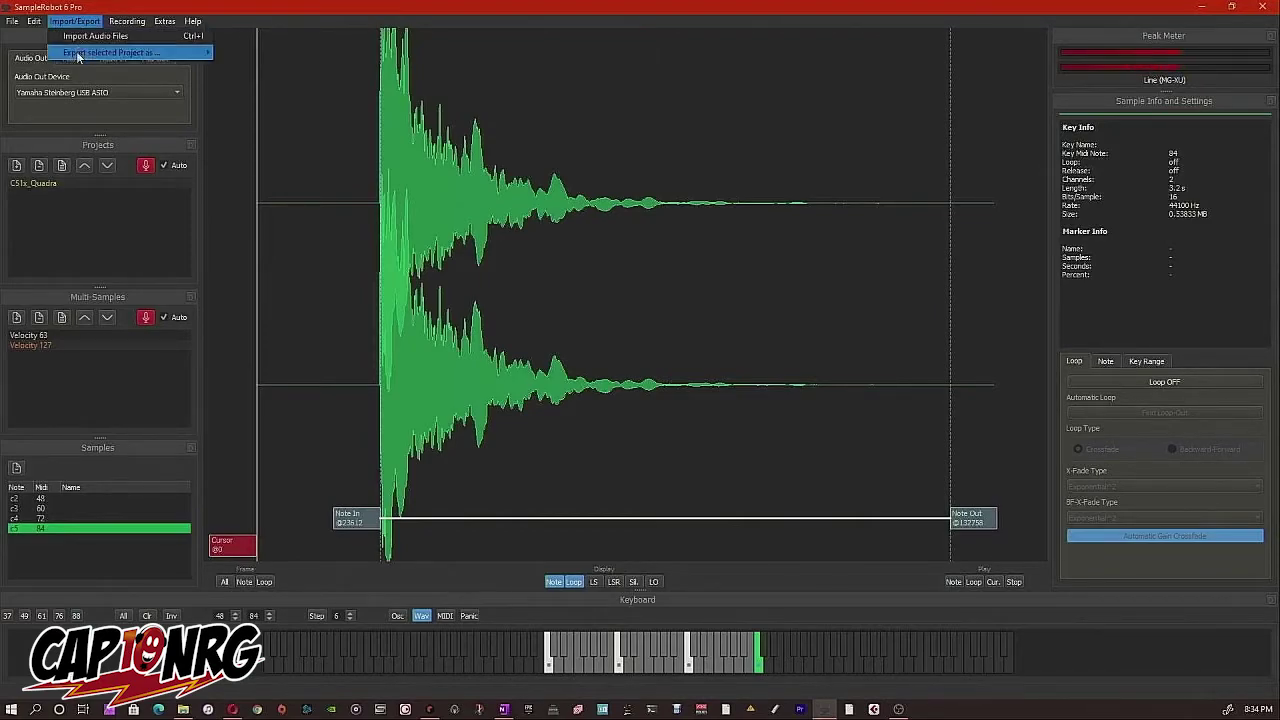
{"action": "mouse_move", "coordinate": [77, 55]}
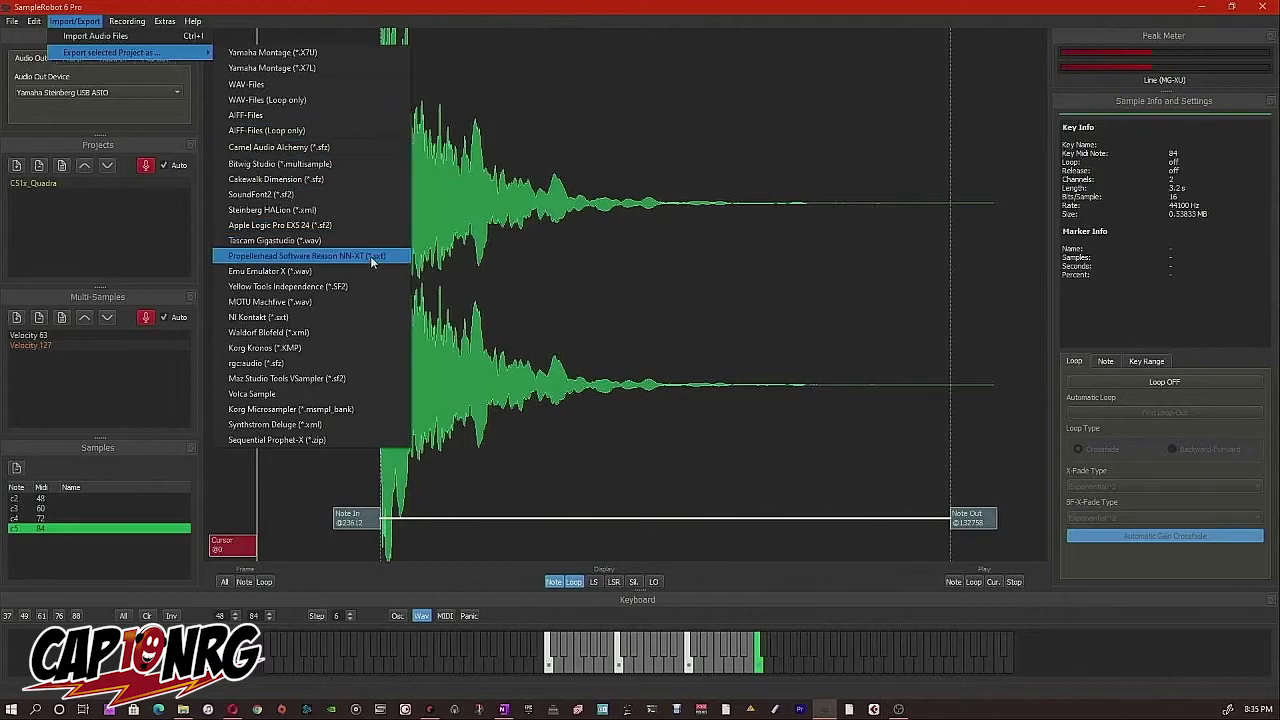
{"action": "left_click", "coordinate": [294, 256]}
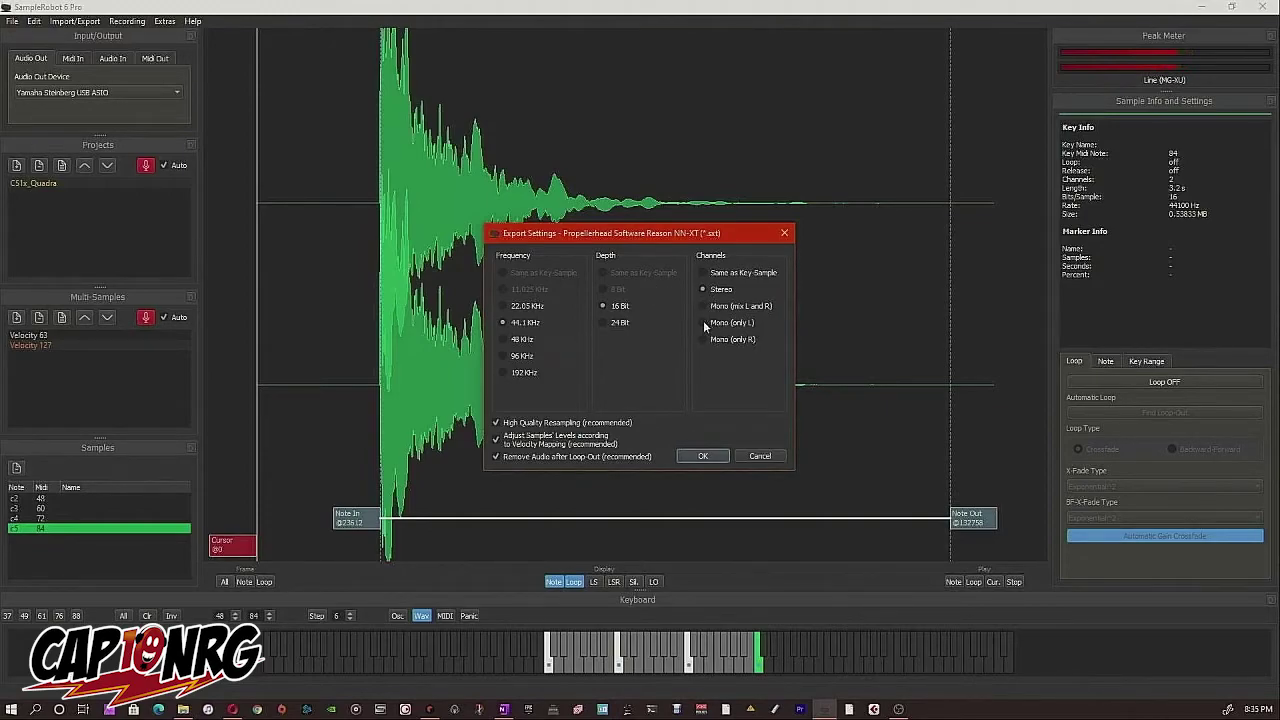
{"action": "left_click_drag", "start_coordinate": [635, 233], "coordinate": [986, 264]}
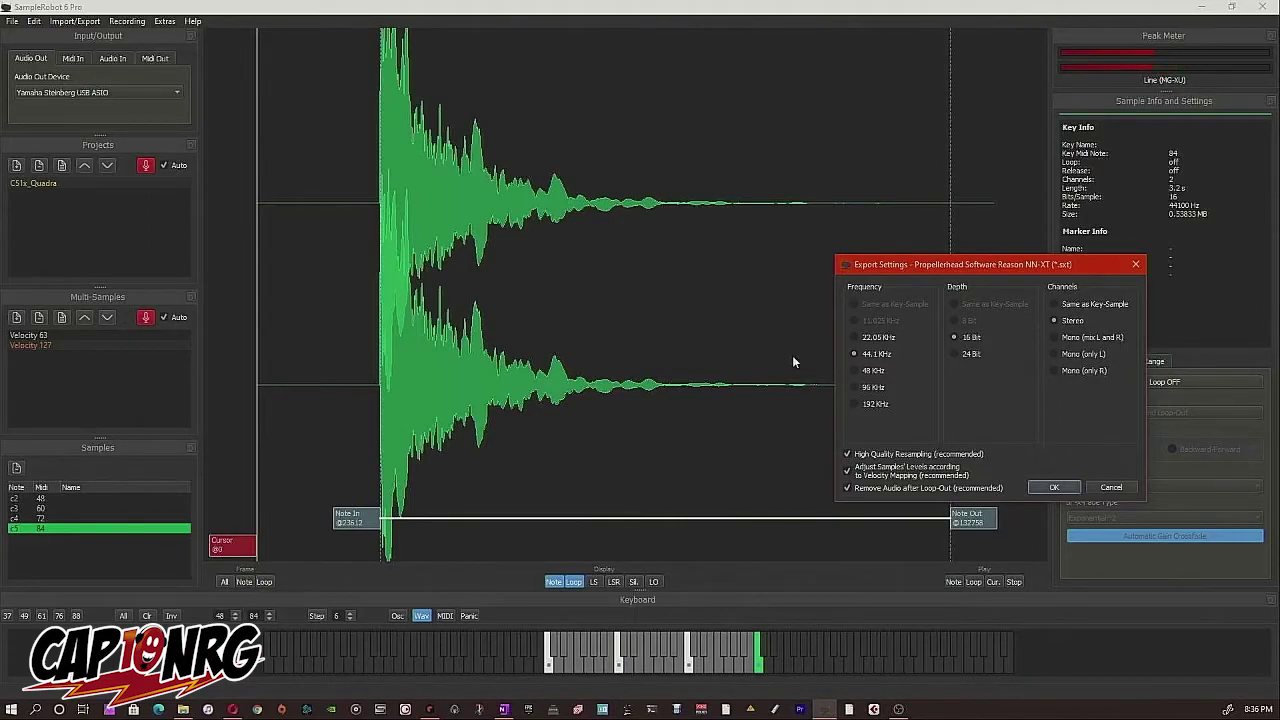
{"action": "left_click", "coordinate": [1053, 354]}
{"action": "left_click", "coordinate": [1051, 488]}
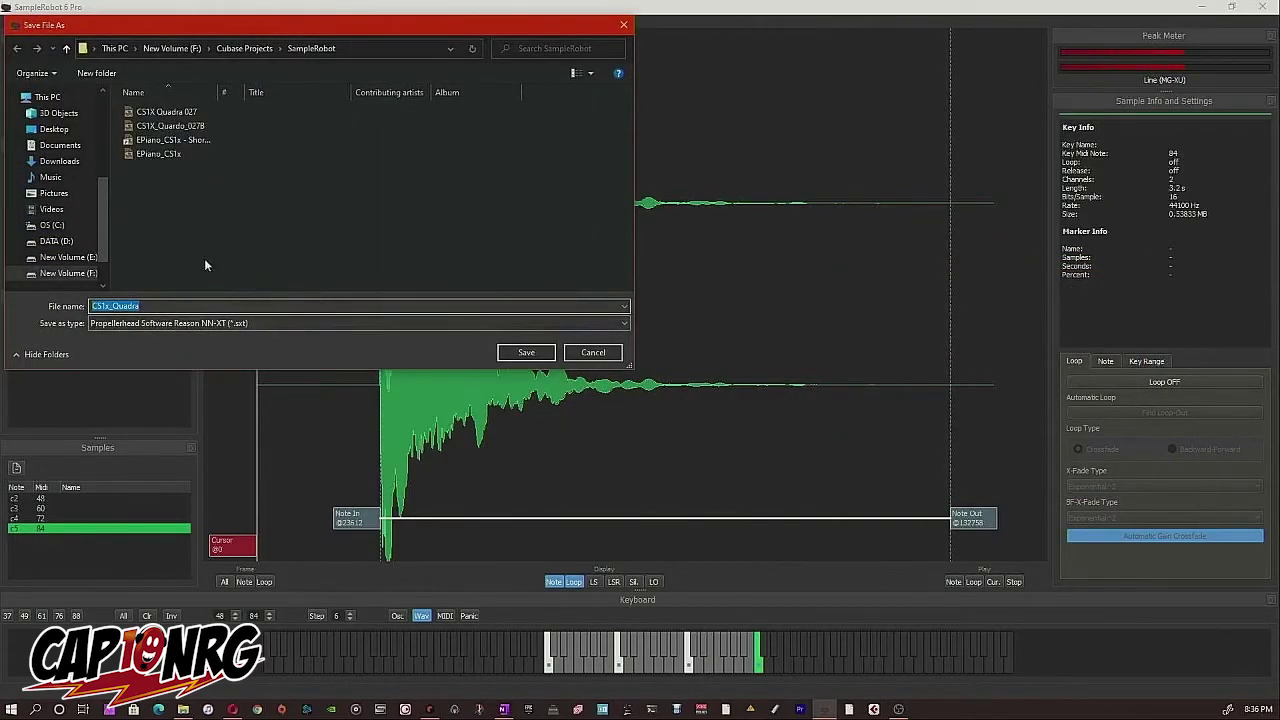
Step: Save the NN-XT export as CS1x_Quadra in the YouTubeDemo folder on New Volume (F:)
{"action": "left_click", "coordinate": [168, 52]}
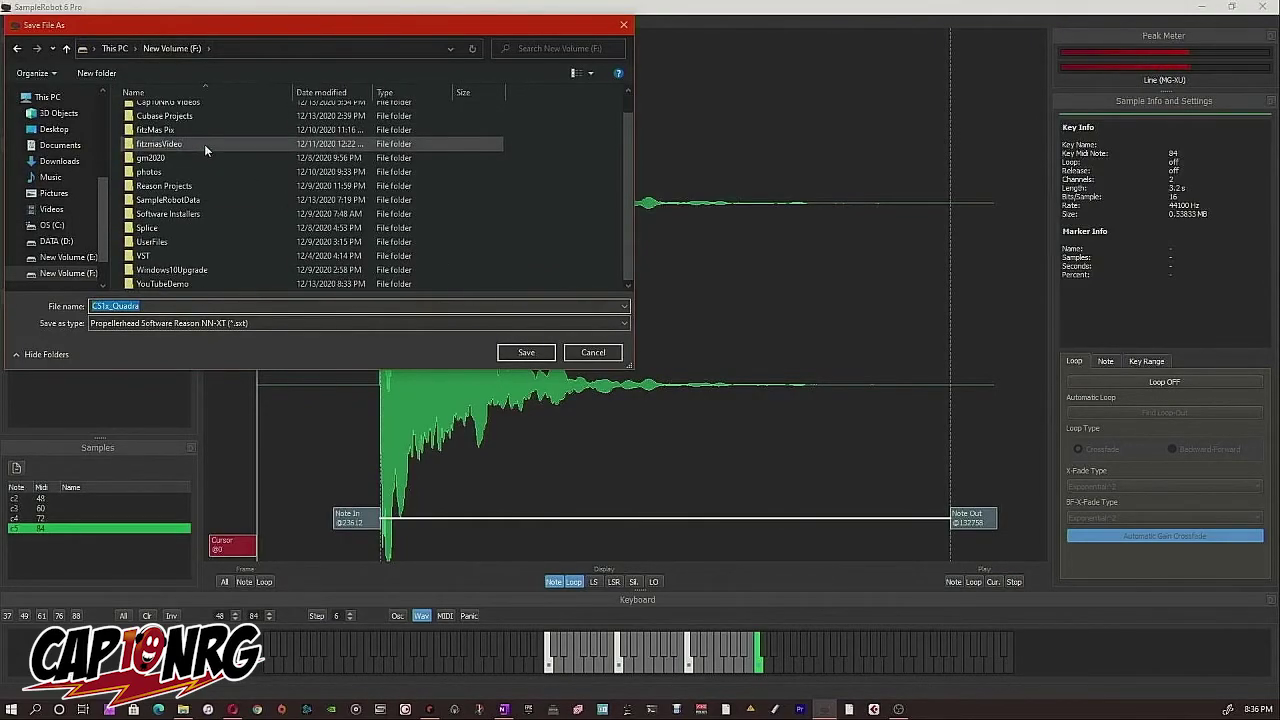
{"action": "double_click", "coordinate": [173, 283]}
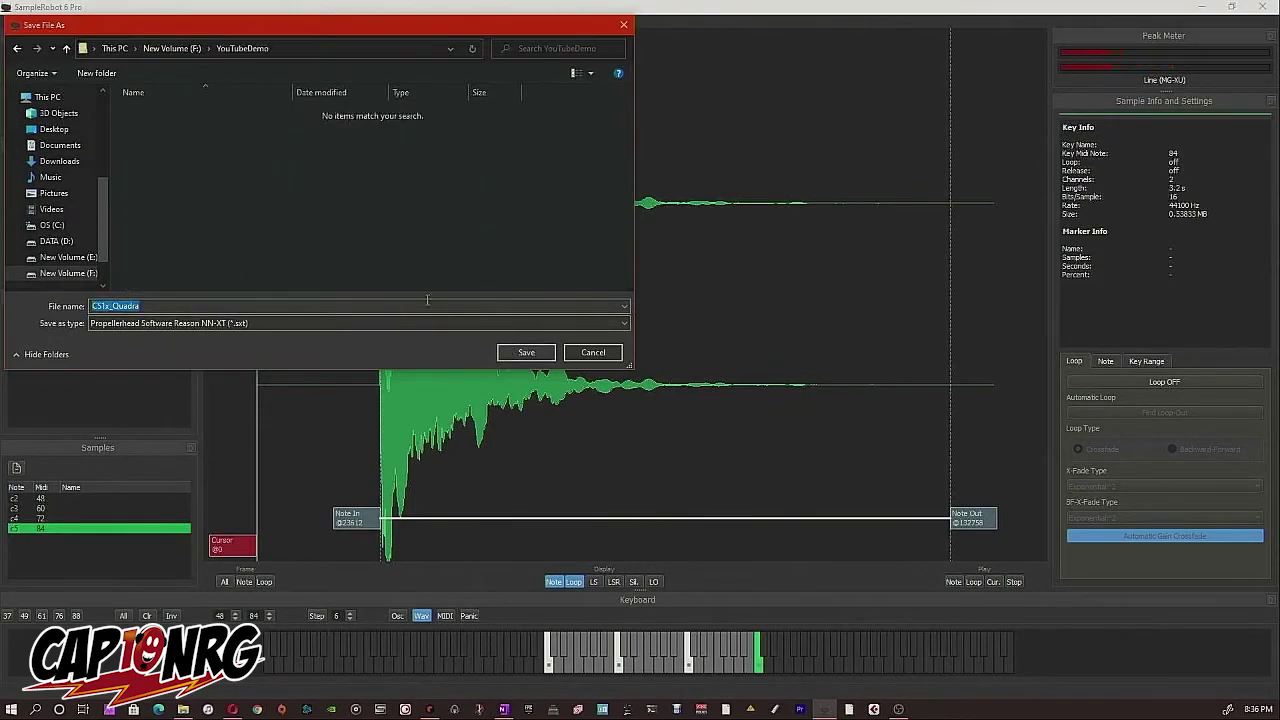
{"action": "left_click", "coordinate": [527, 353]}
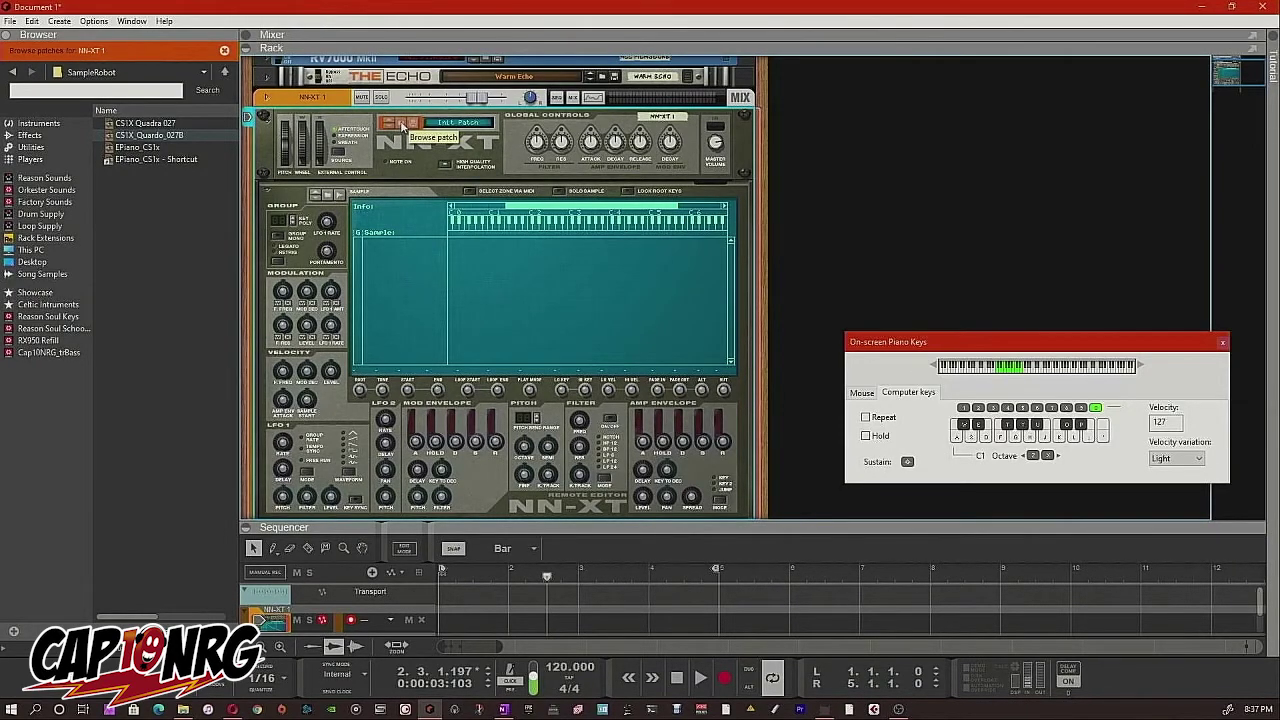
Step: In Reason, load the CS1x_Quadra patch from the YouTubeDemo folder on New Volume (F:) into the NN-XT
{"action": "left_click", "coordinate": [90, 72]}
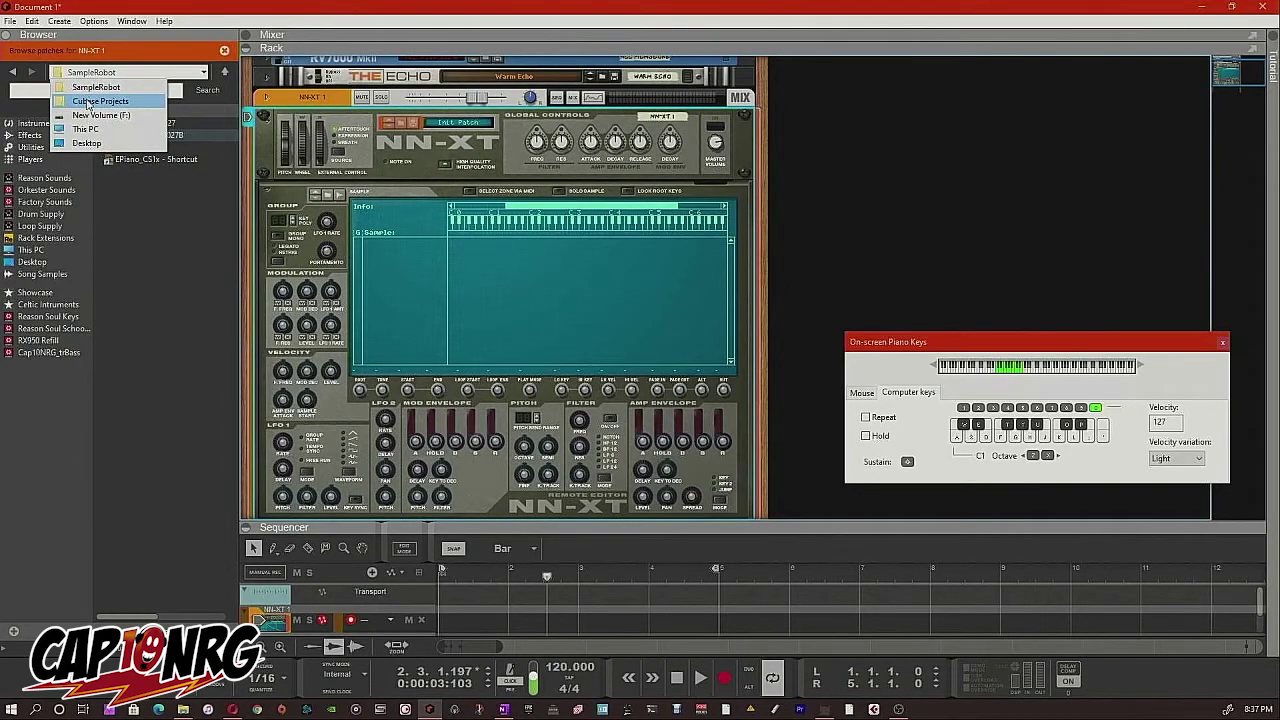
{"action": "left_click", "coordinate": [90, 115]}
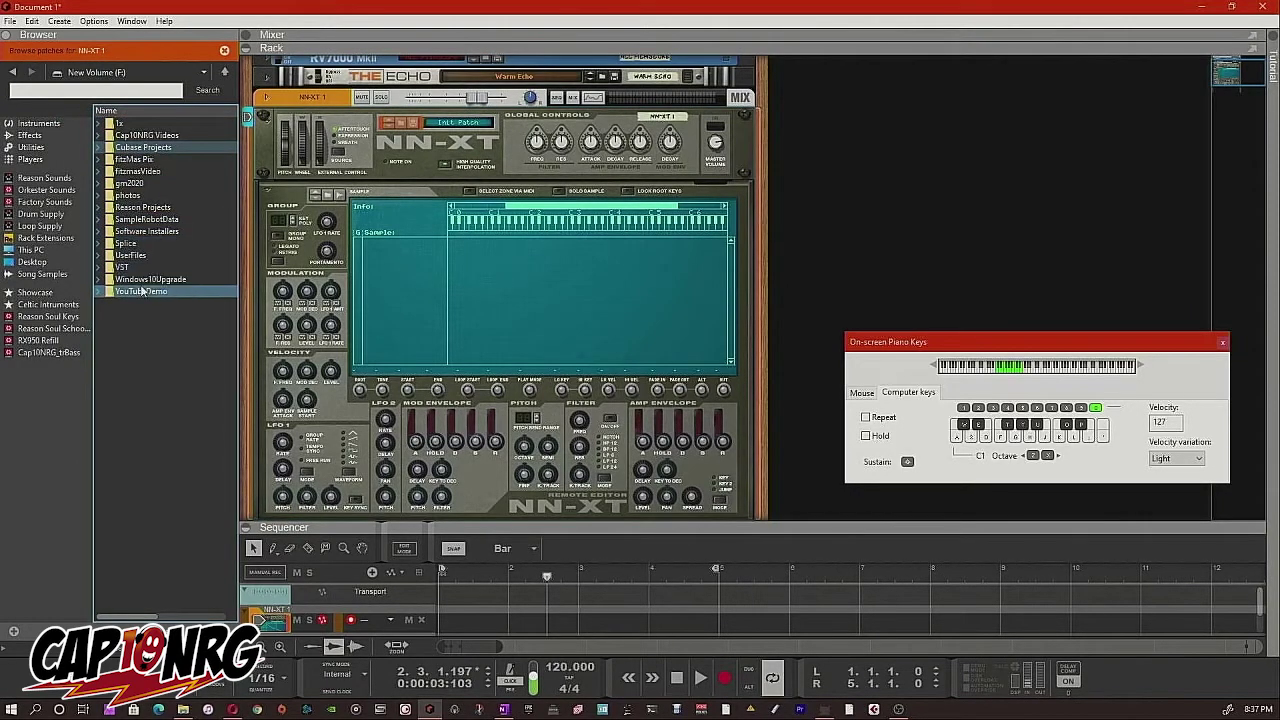
{"action": "double_click", "coordinate": [140, 287]}
{"action": "left_click", "coordinate": [126, 124]}
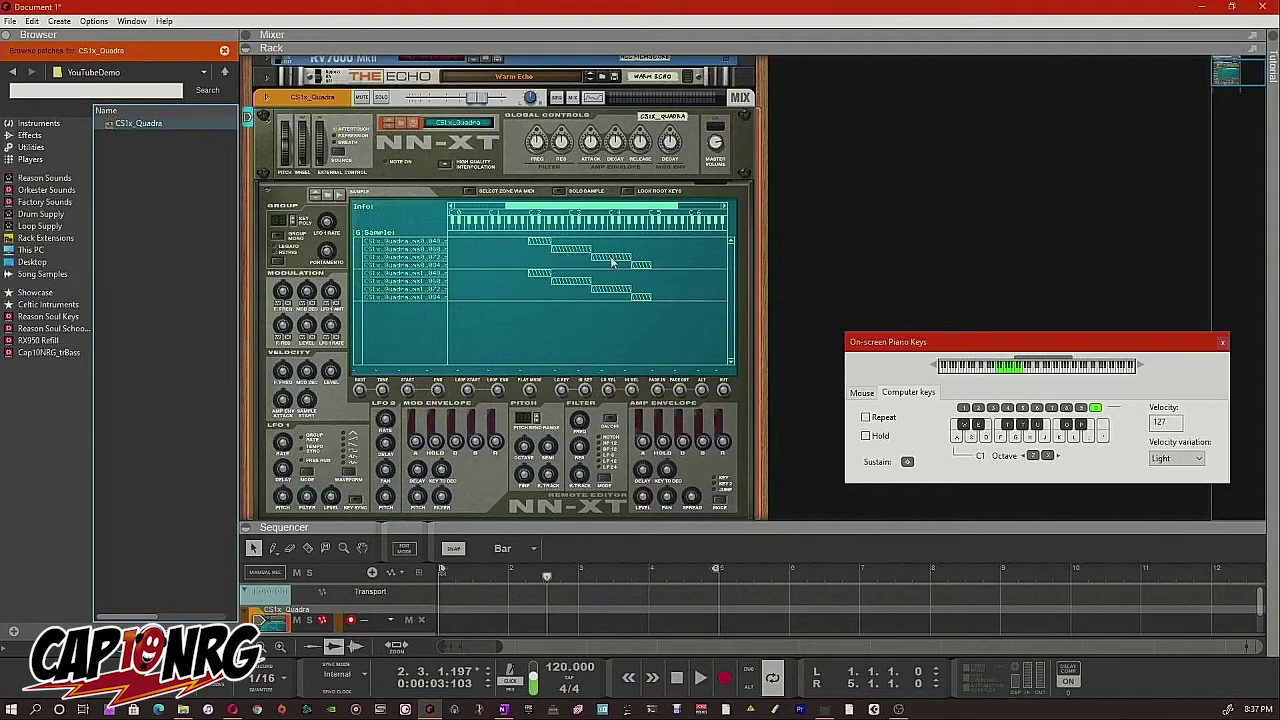
Step: Audition the loaded patch and set the NN-XT's global Amp Env Release to 8
{"action": "key", "text": "a"}
{"action": "left_click", "coordinate": [659, 254]}
{"action": "left_click_drag", "start_coordinate": [640, 150], "coordinate": [636, 148]}
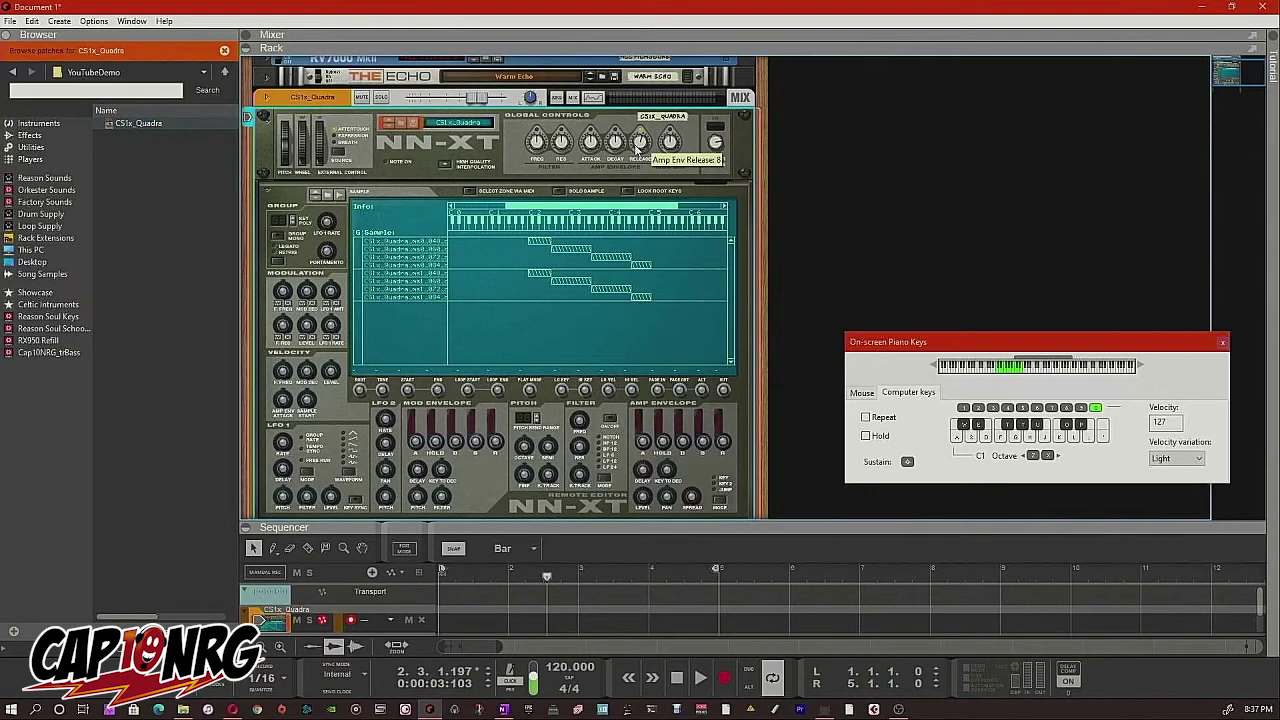
Step: Examine the key and velocity ranges of the first layer's lowest key zone and the second layer's second key zone
{"action": "left_click", "coordinate": [679, 216]}
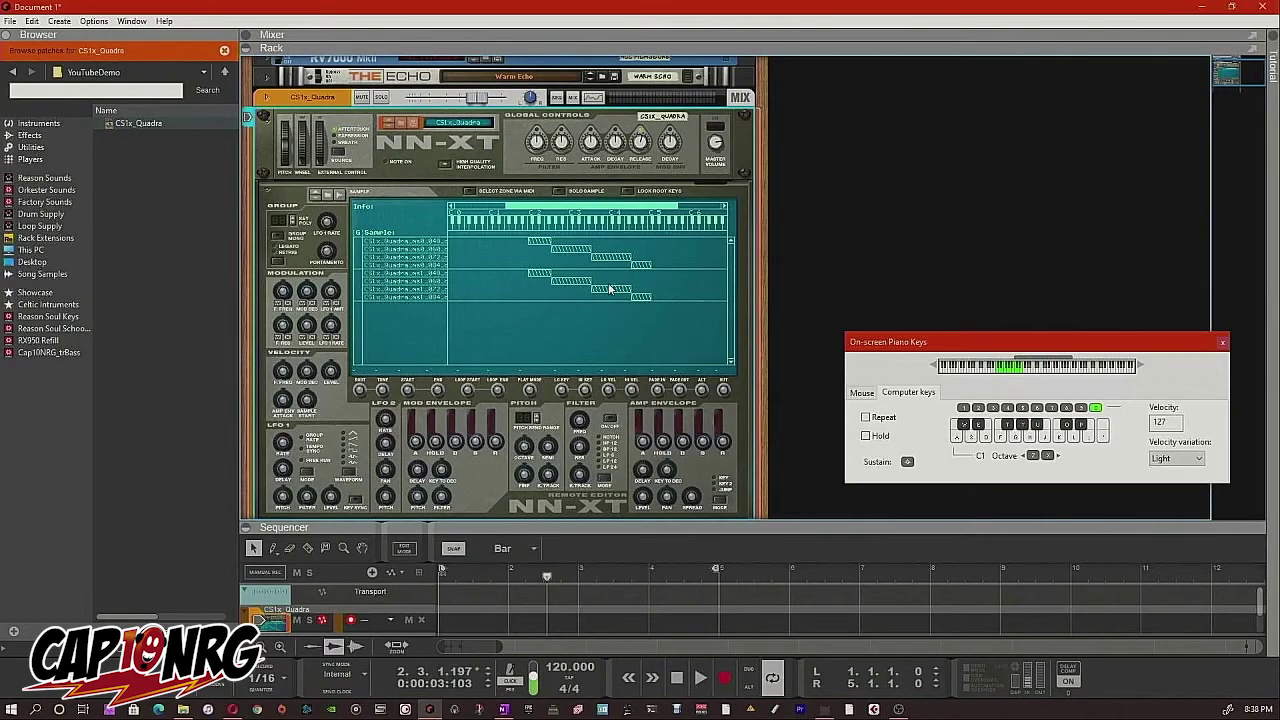
{"action": "left_click", "coordinate": [536, 240]}
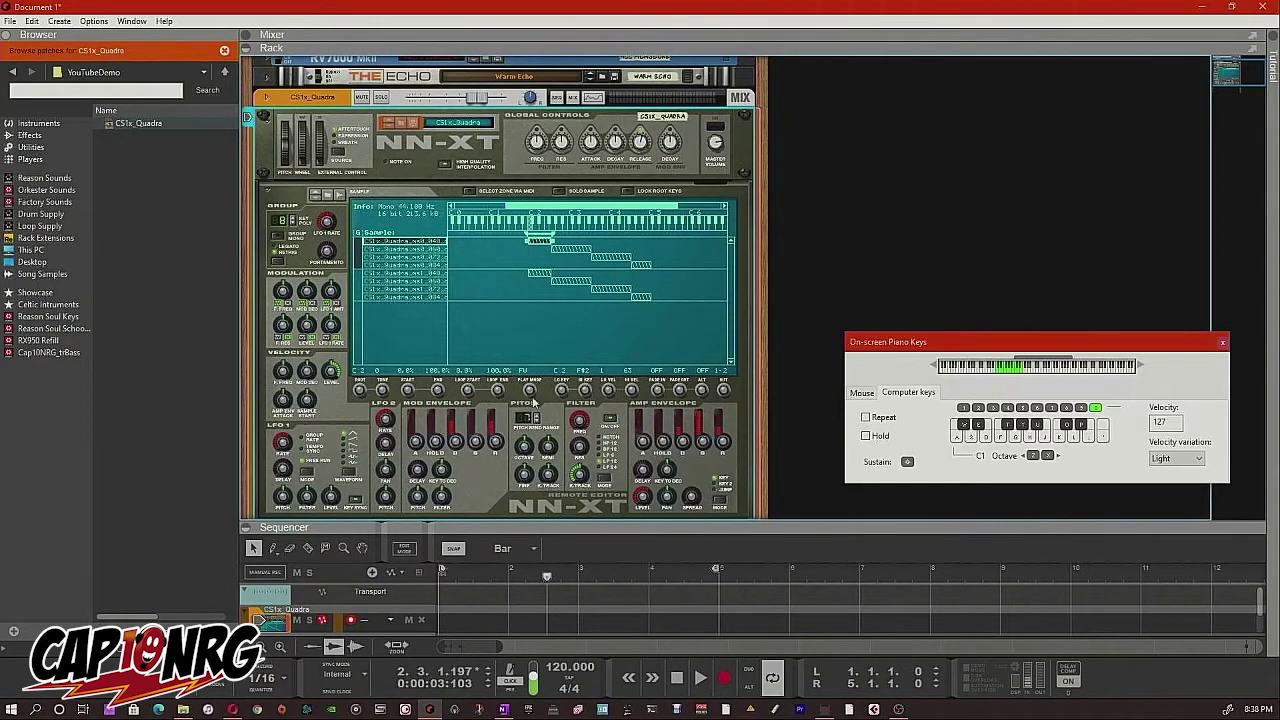
{"action": "left_click", "coordinate": [588, 282]}
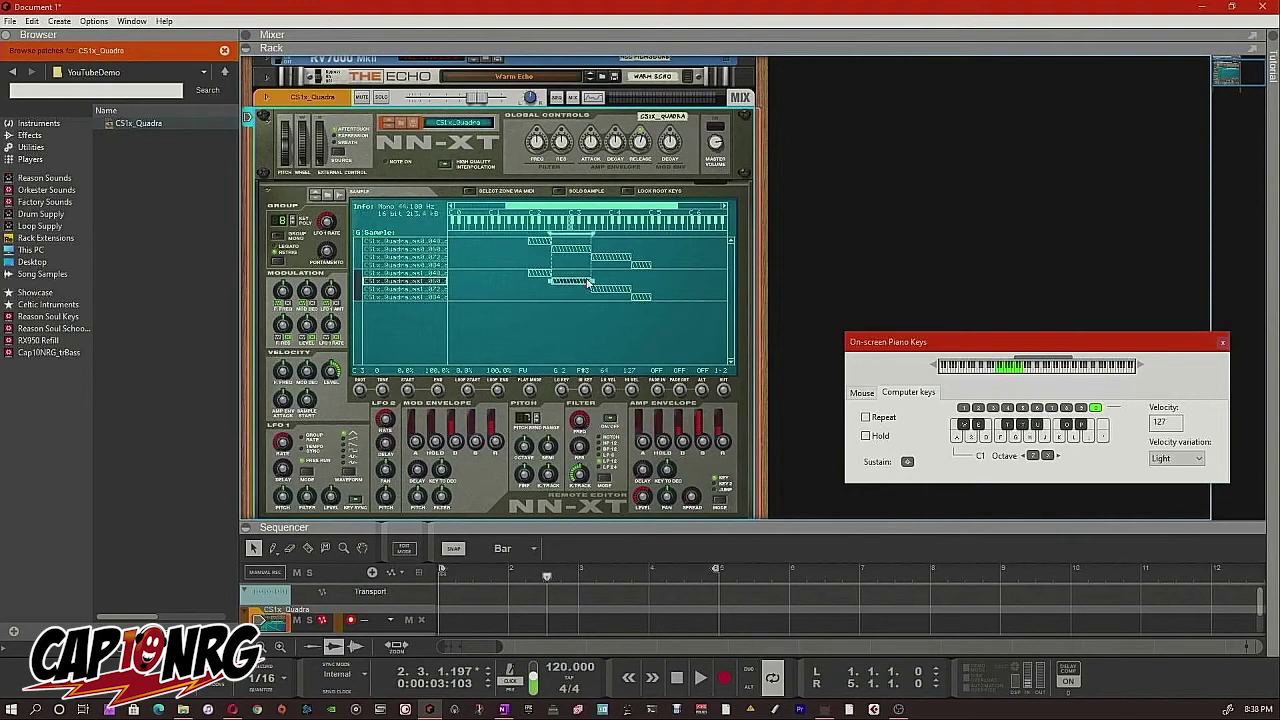